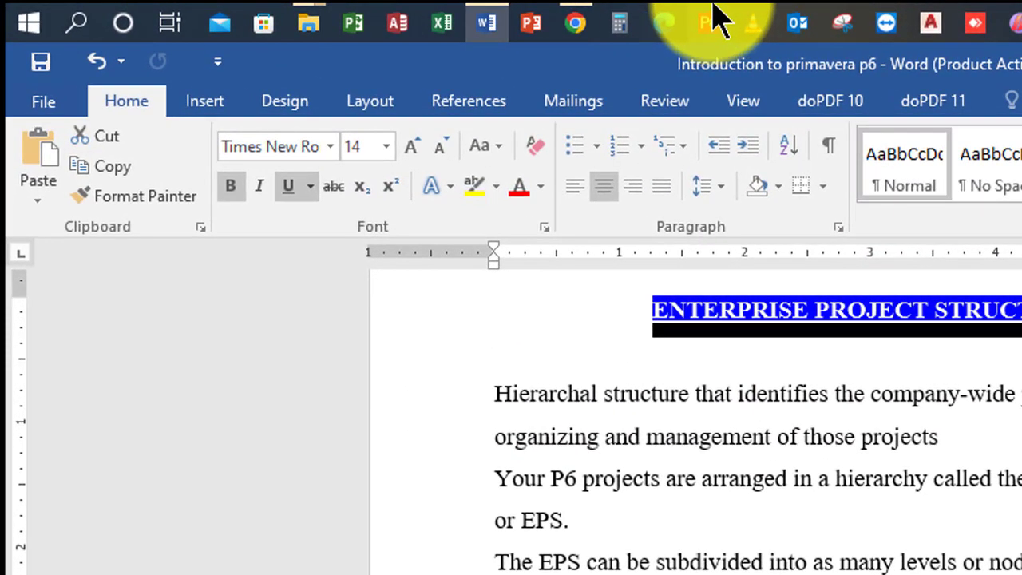
Step: Switch to P6 Professional 20 and sign in with the prefilled login name, filling in the account password
left_click(710, 11)
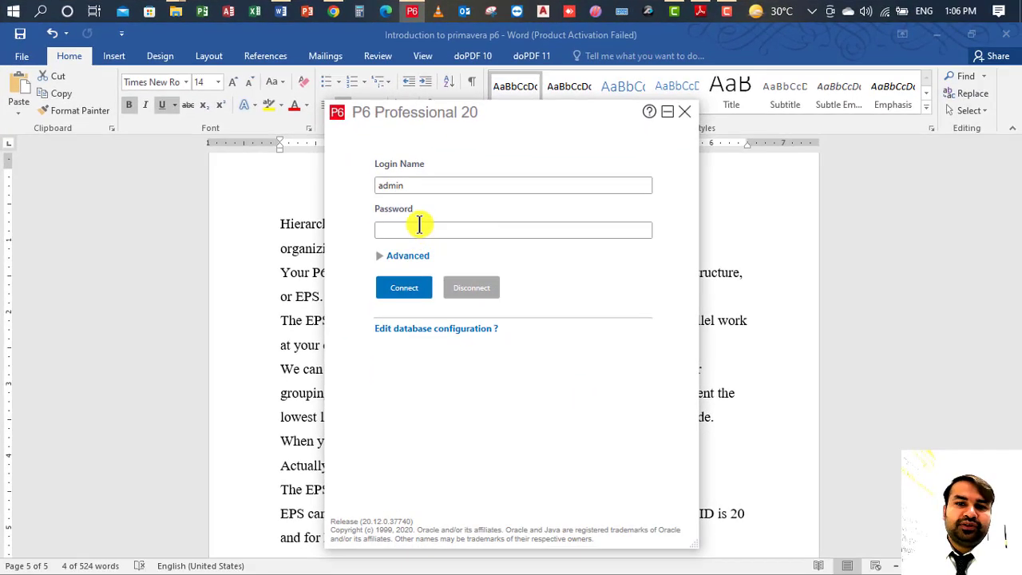
left_click(687, 374)
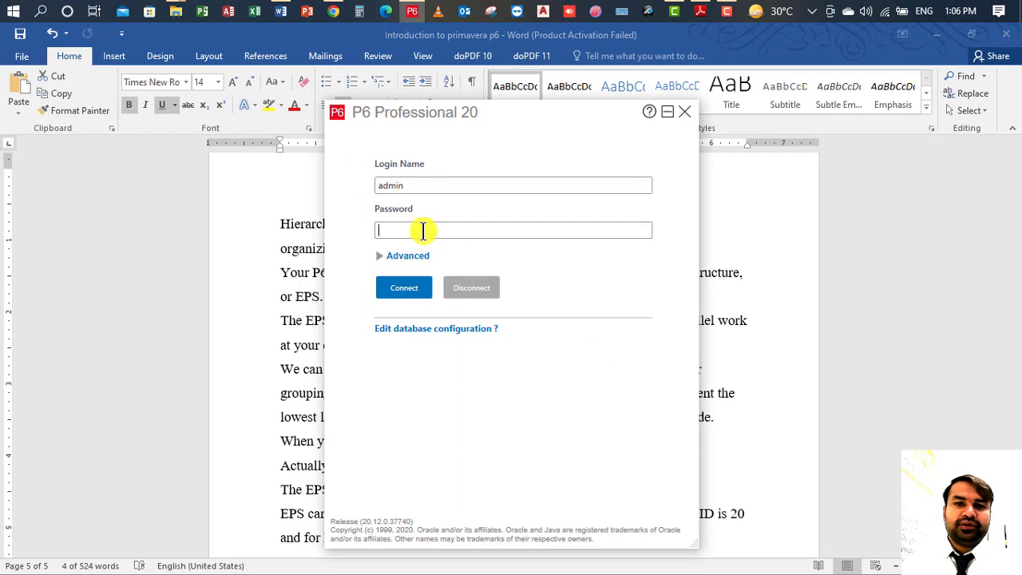
left_click_drag(406, 185, 366, 190)
right_click(393, 185)
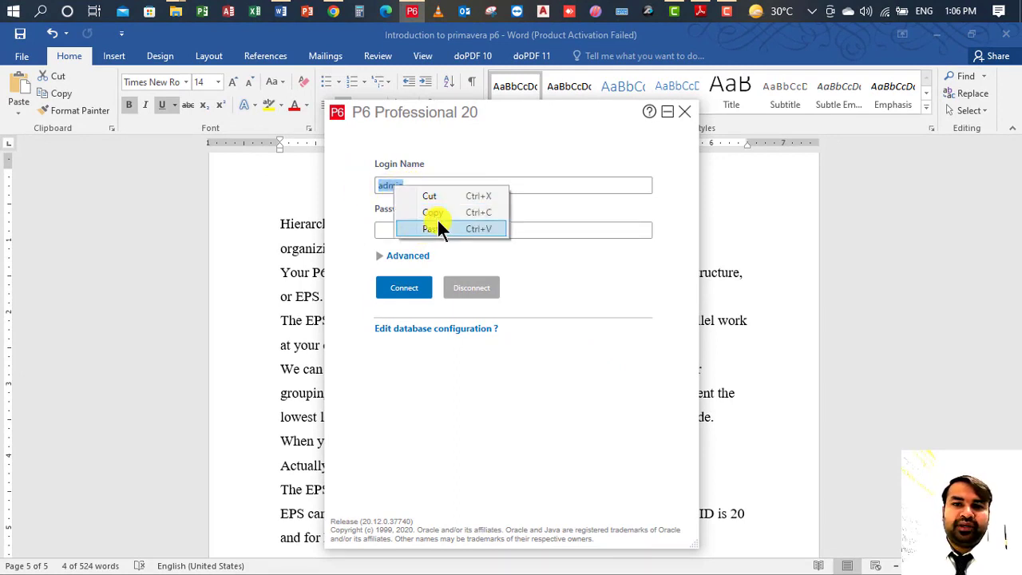
left_click(405, 216)
left_click(380, 230)
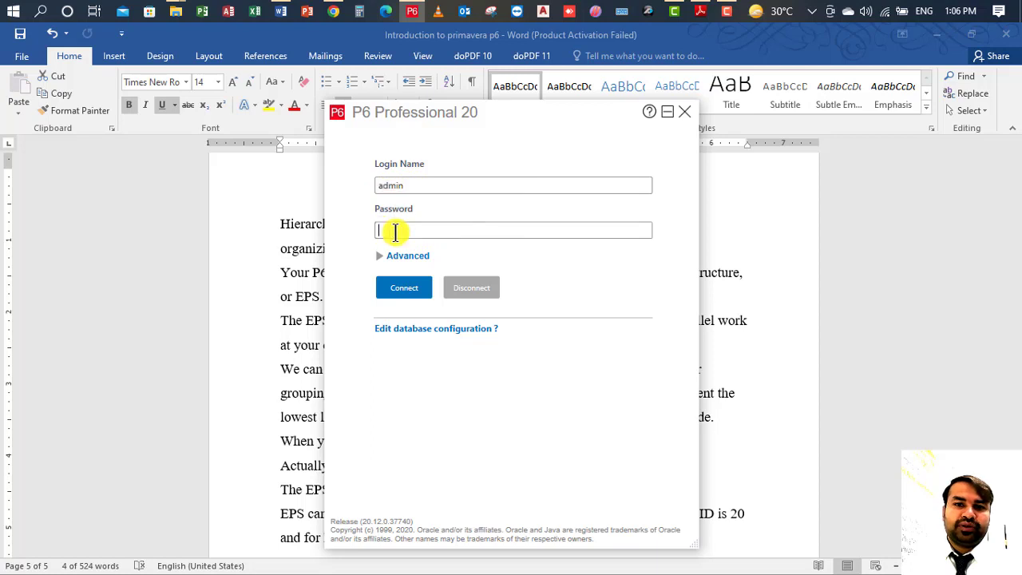
right_click(397, 233)
left_click(453, 277)
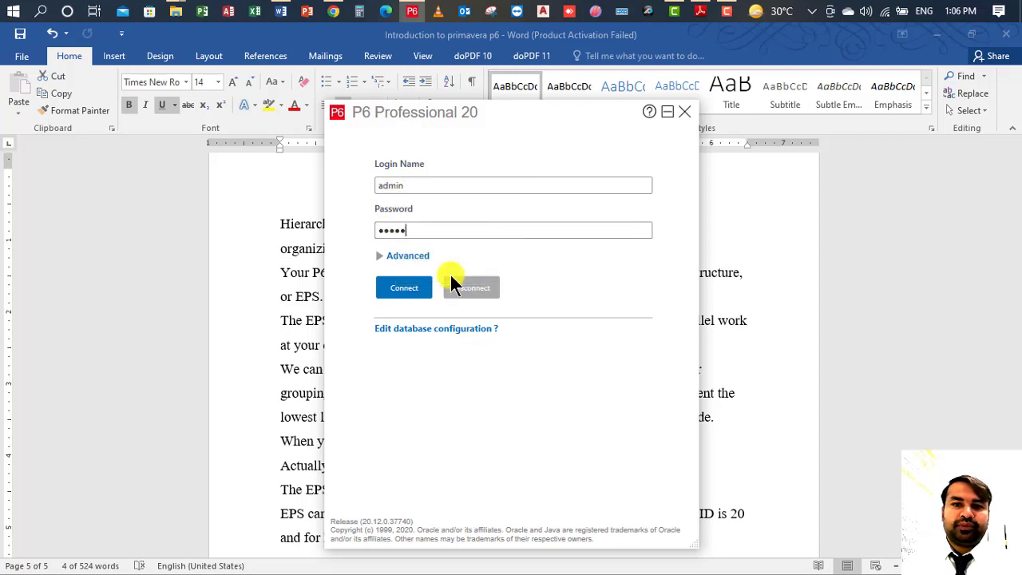
left_click(406, 289)
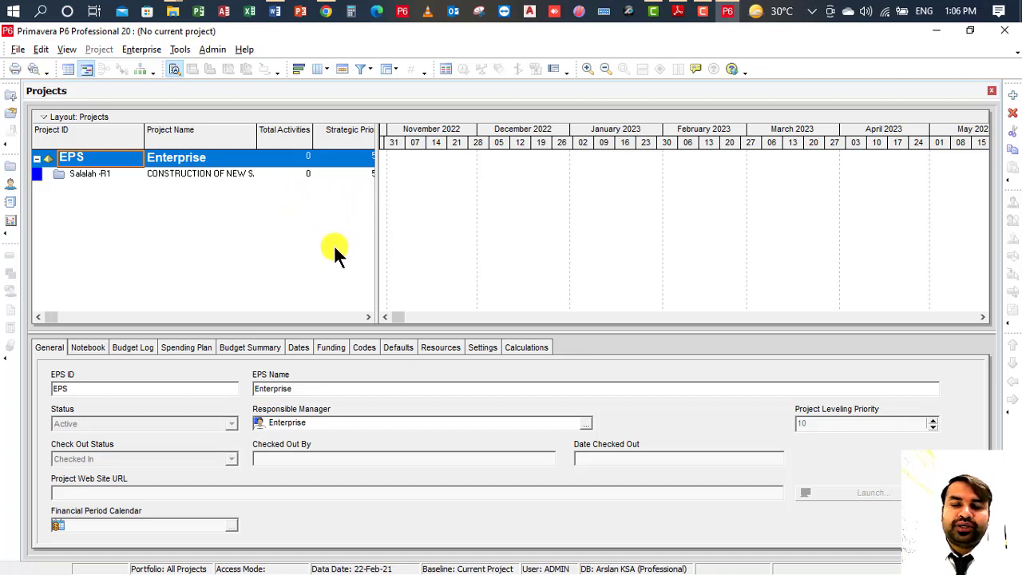
Step: Open the Enterprise Project Structure and set the root node's EPS ID to Descon and its EPS name to Descon Engineering
left_click(139, 50)
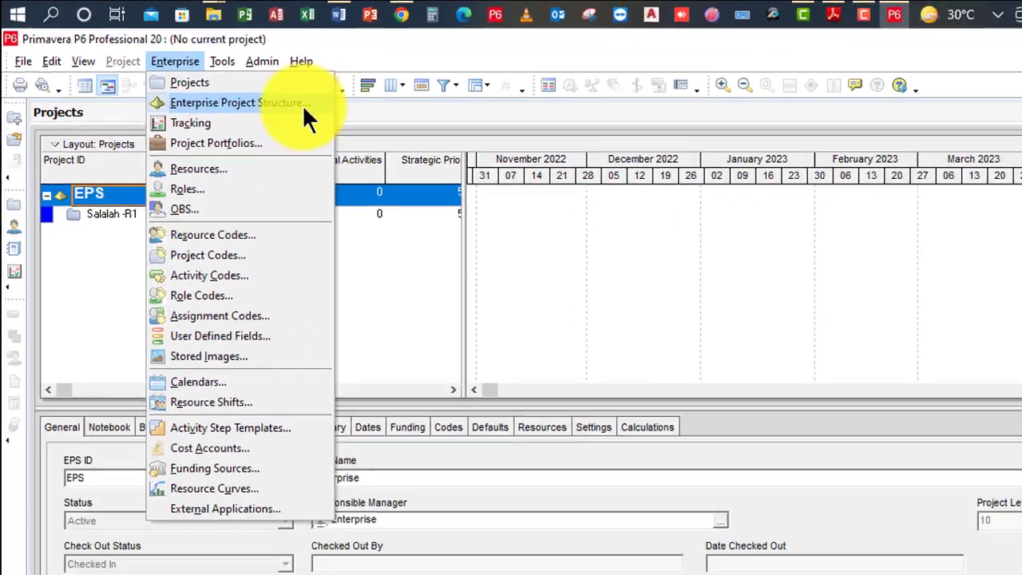
left_click(542, 195)
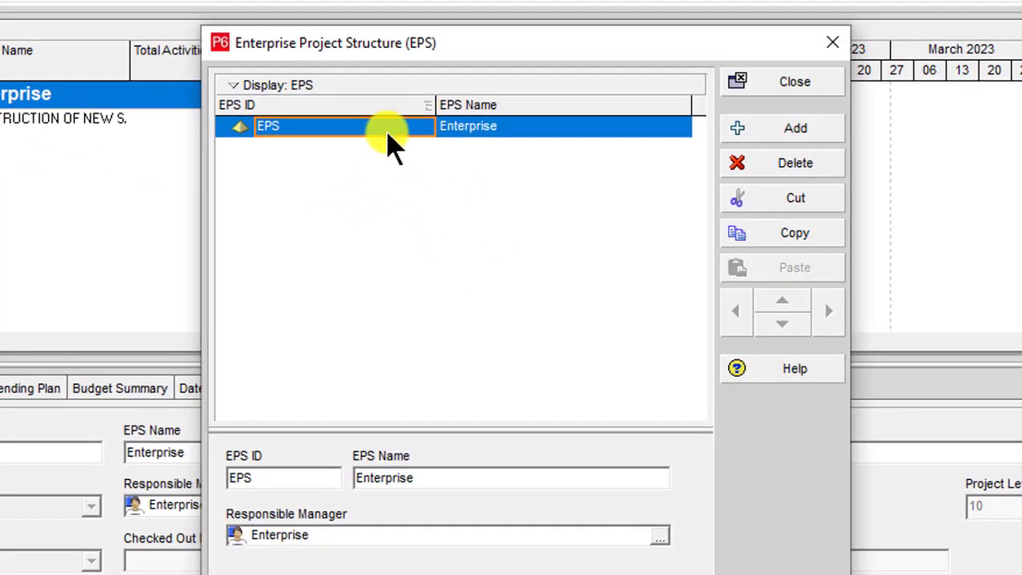
left_click(424, 183)
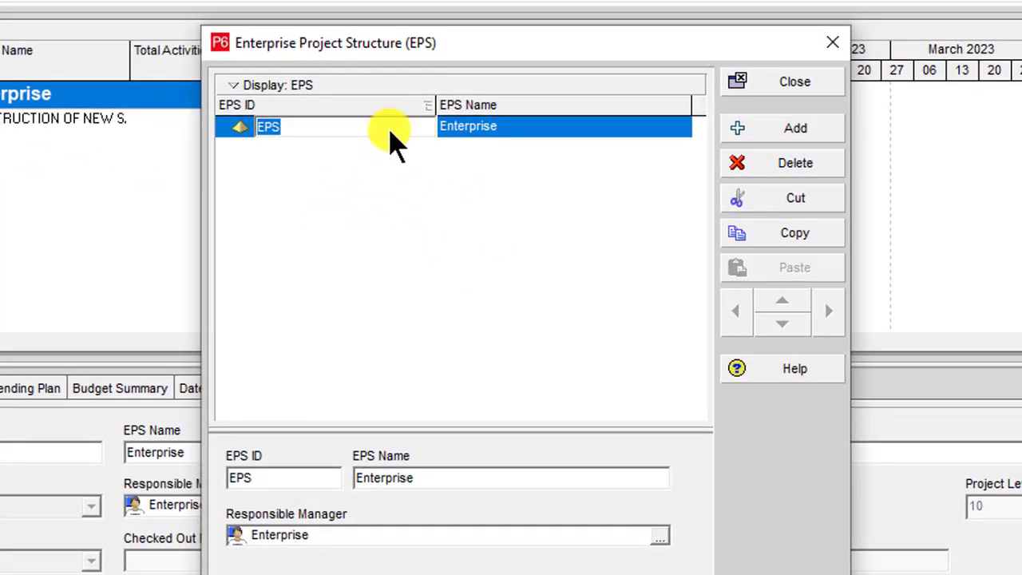
left_click(552, 133)
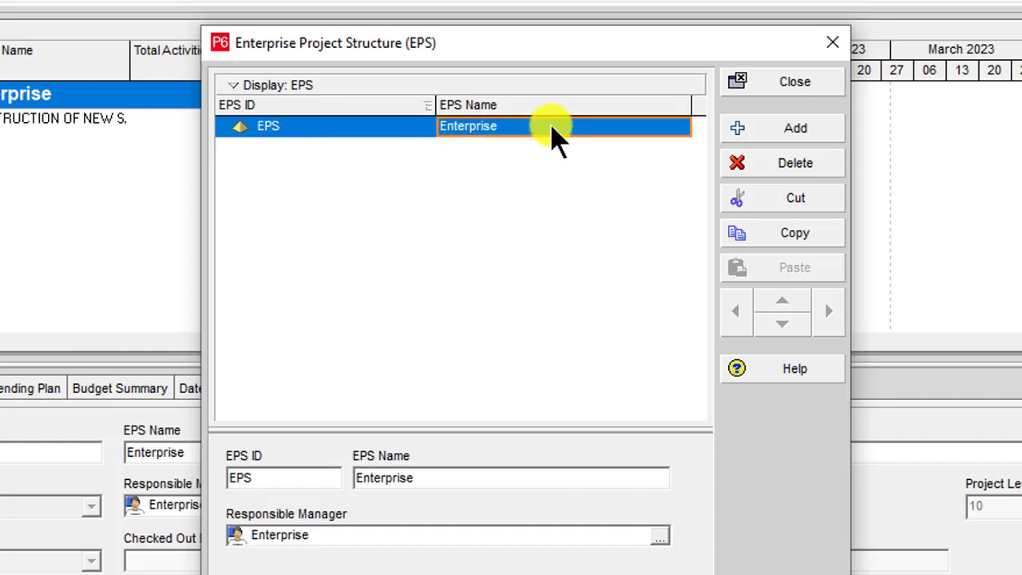
left_click(384, 141)
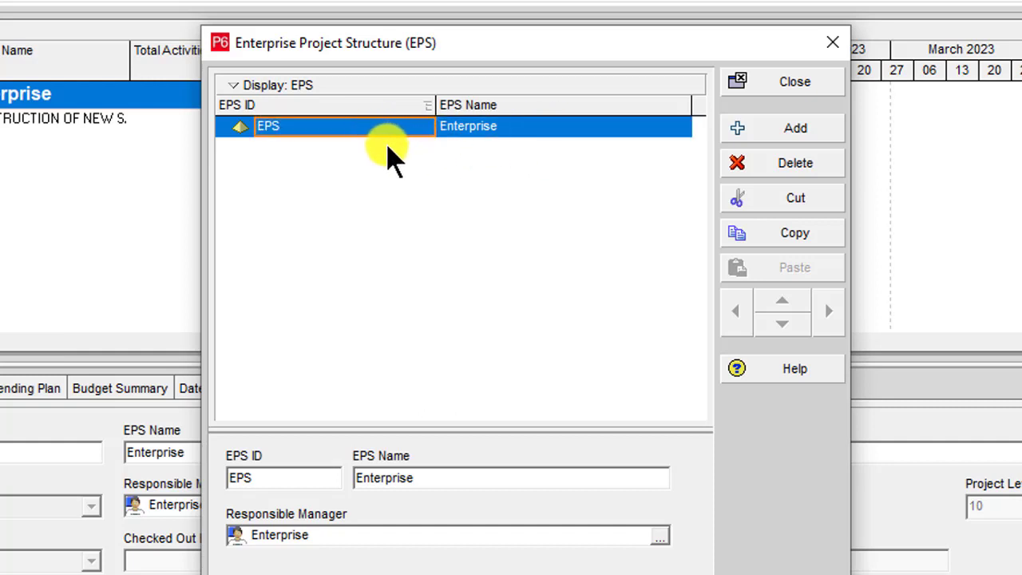
type("De")
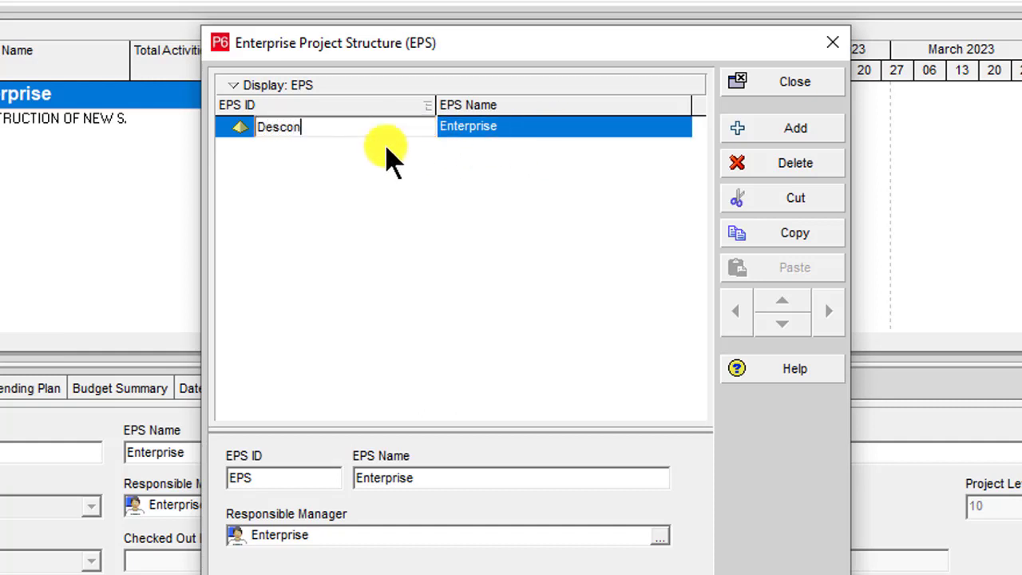
type("scon")
left_click(530, 132)
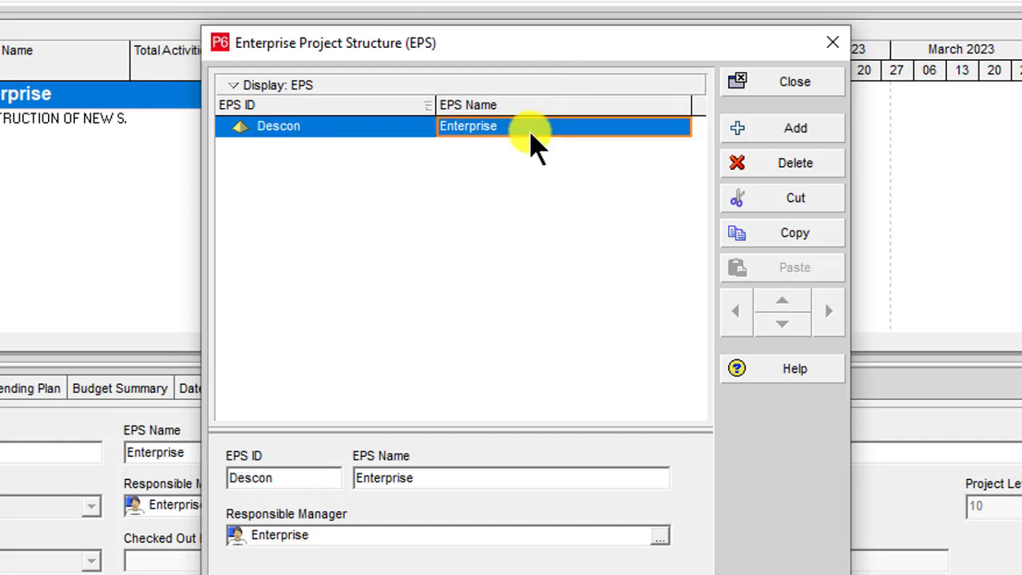
type("Descon Engine")
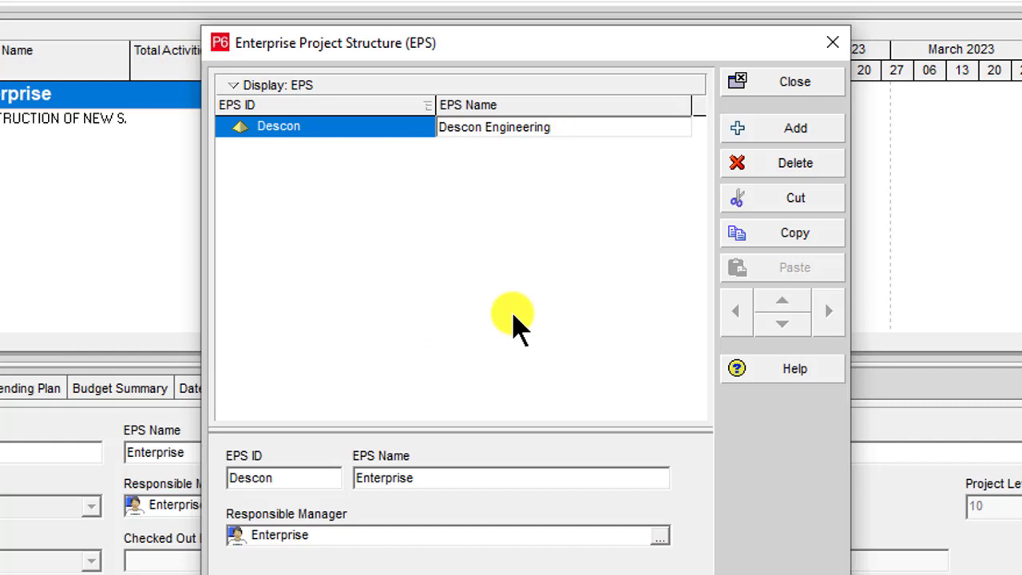
key("Return")
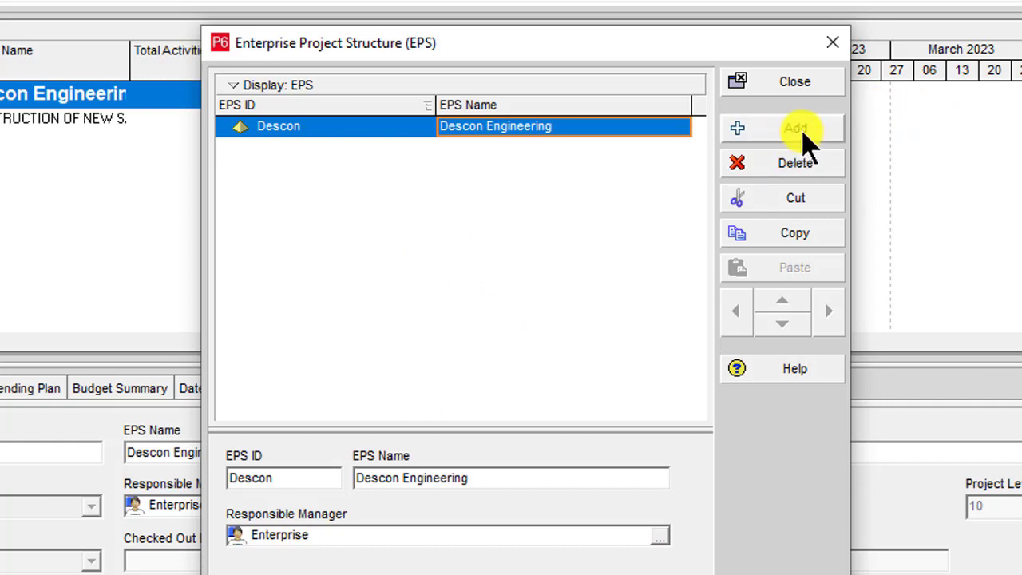
Step: Add a child node under Descon with the EPS ID Engg and the EPS name Engineering
left_click(746, 134)
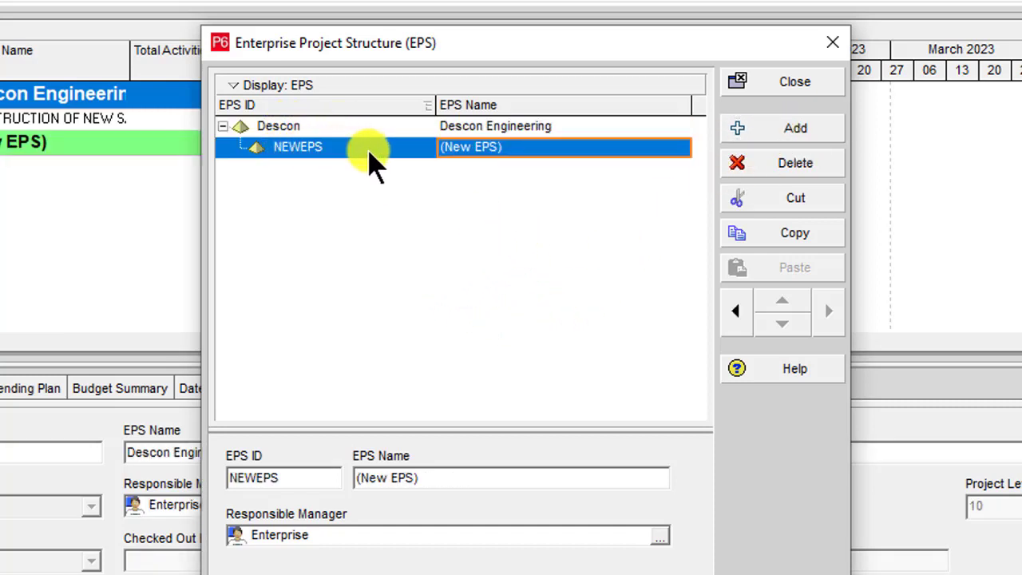
key("Up")
key("Down")
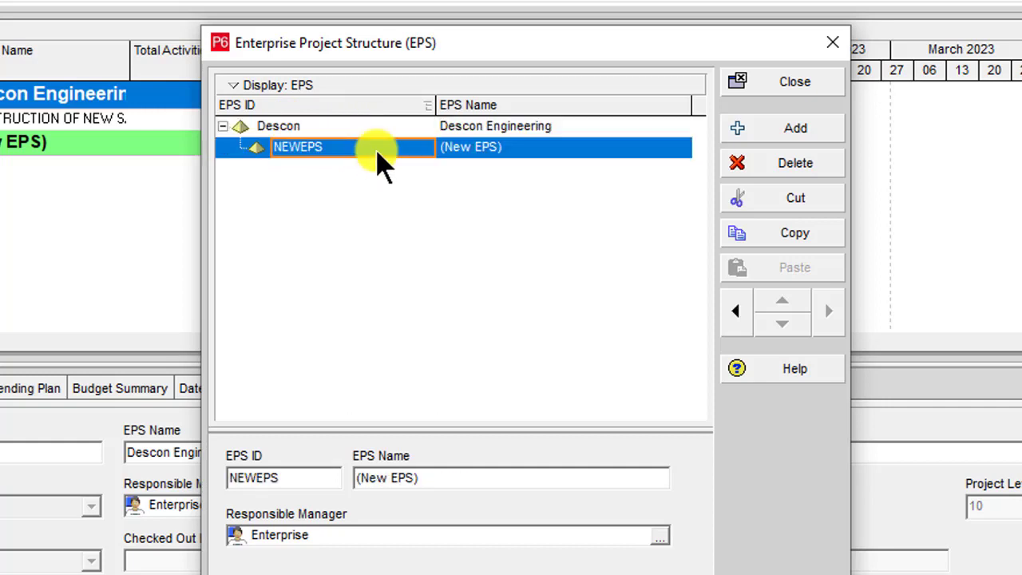
left_click(382, 154)
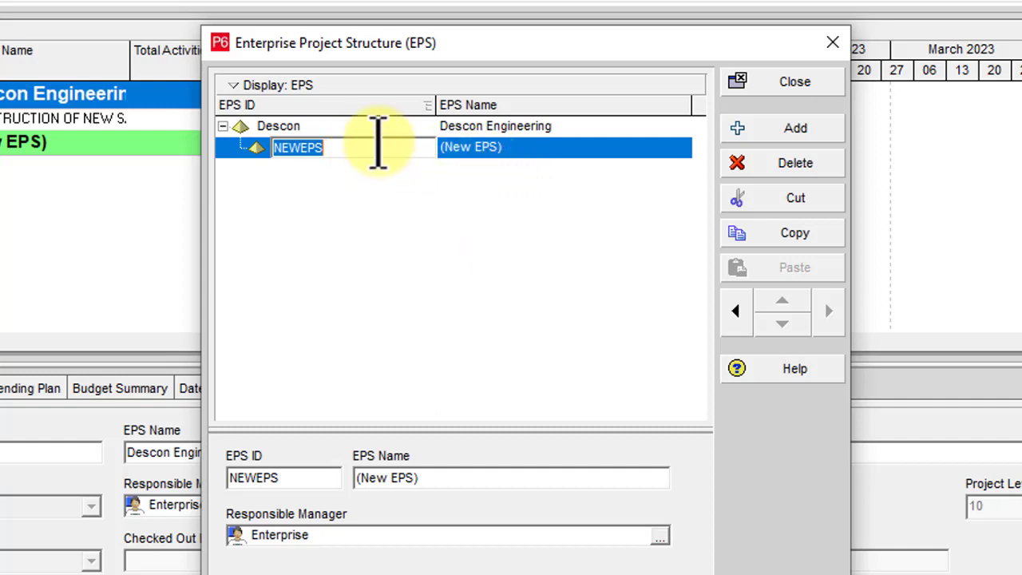
type("Engg")
key("Tab")
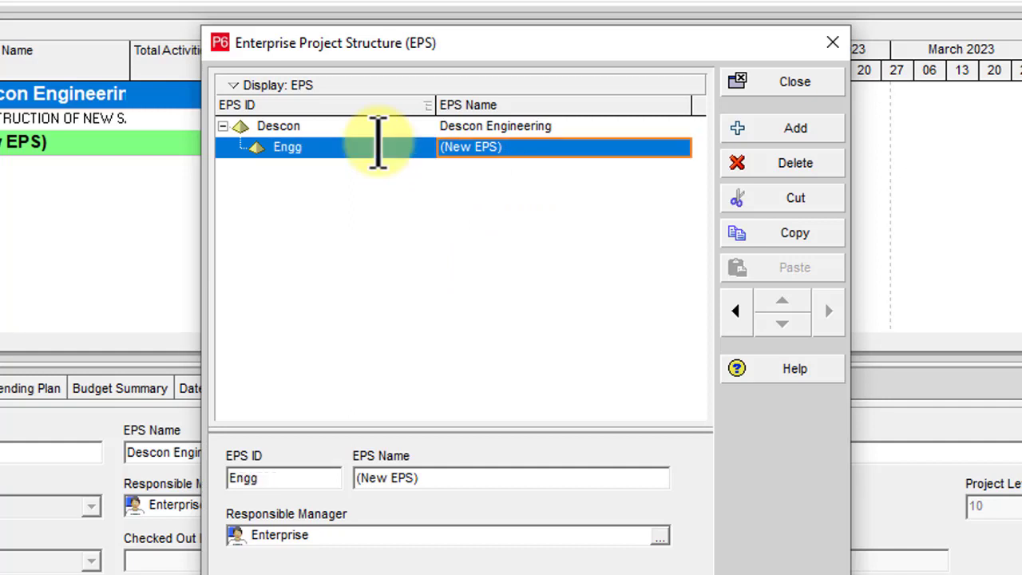
type("R")
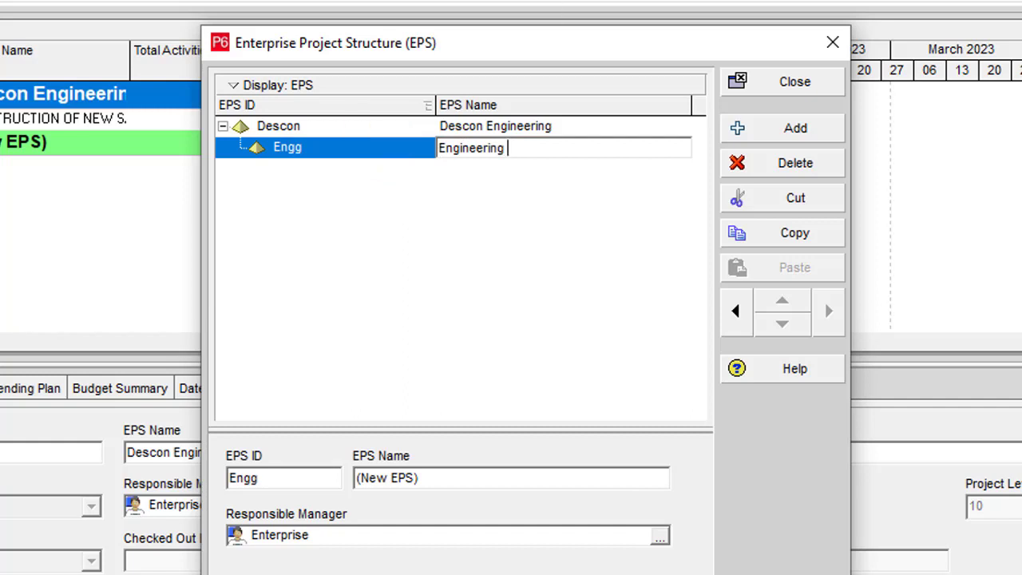
left_click(839, 154)
Step: Add another node under Descon, at the same level as Engg, with EPS ID Pro and EPS name Procurement
key("Insert")
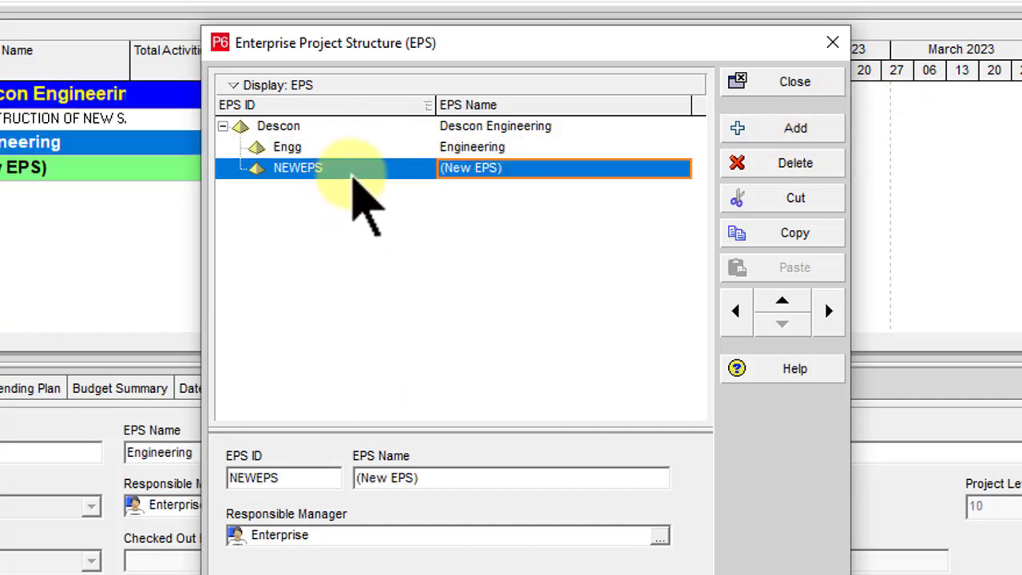
type("P")
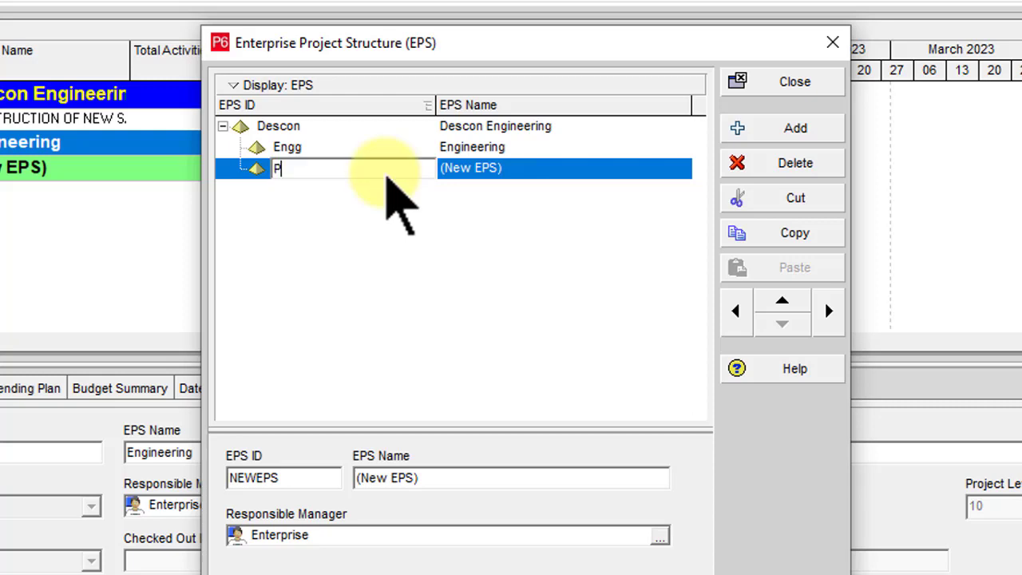
type("ro")
key("Tab")
type("P")
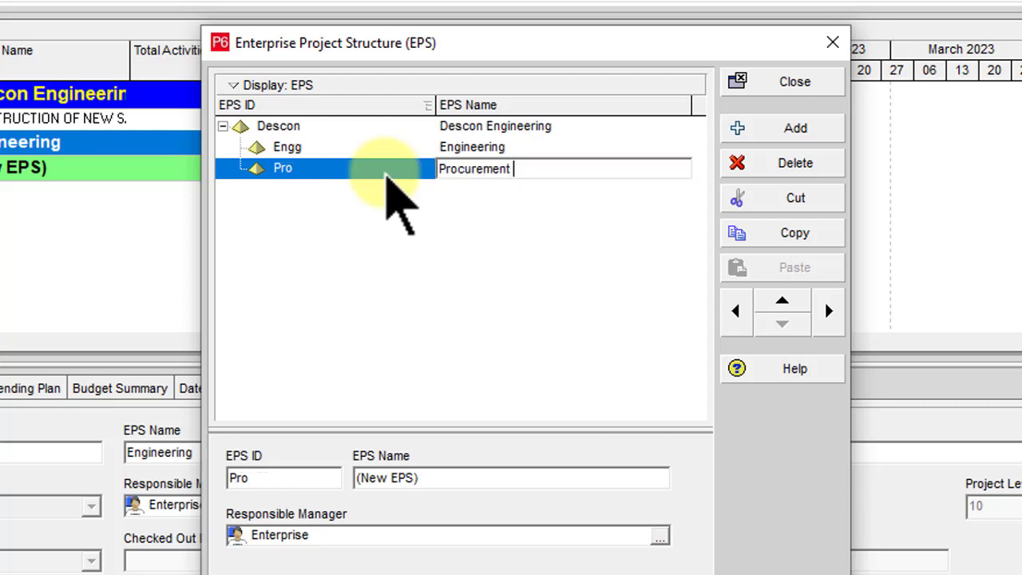
type("rocurement")
key("Return")
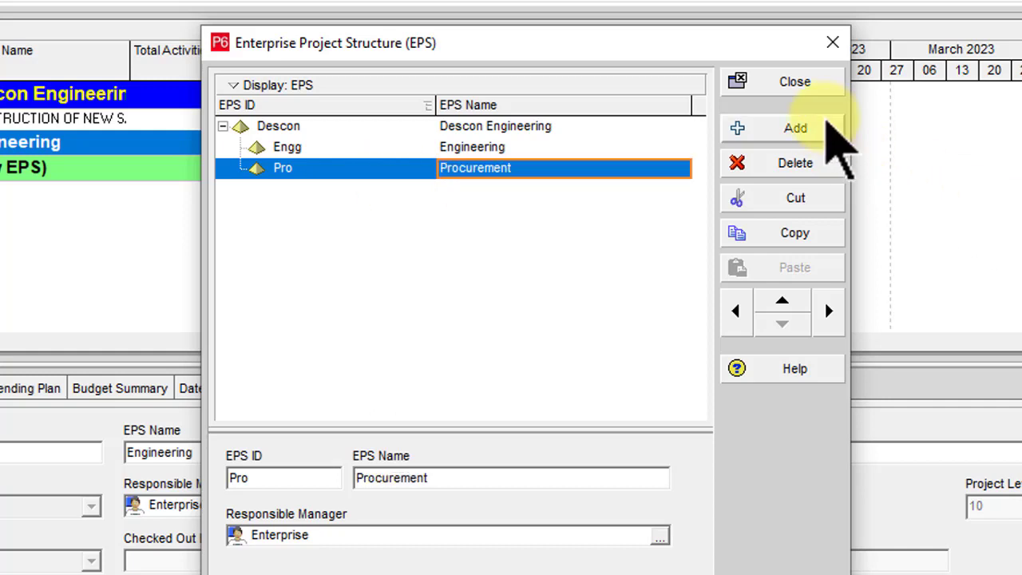
Step: Add a third node under Descon with the EPS ID Cons and the EPS name Construction
key("Insert")
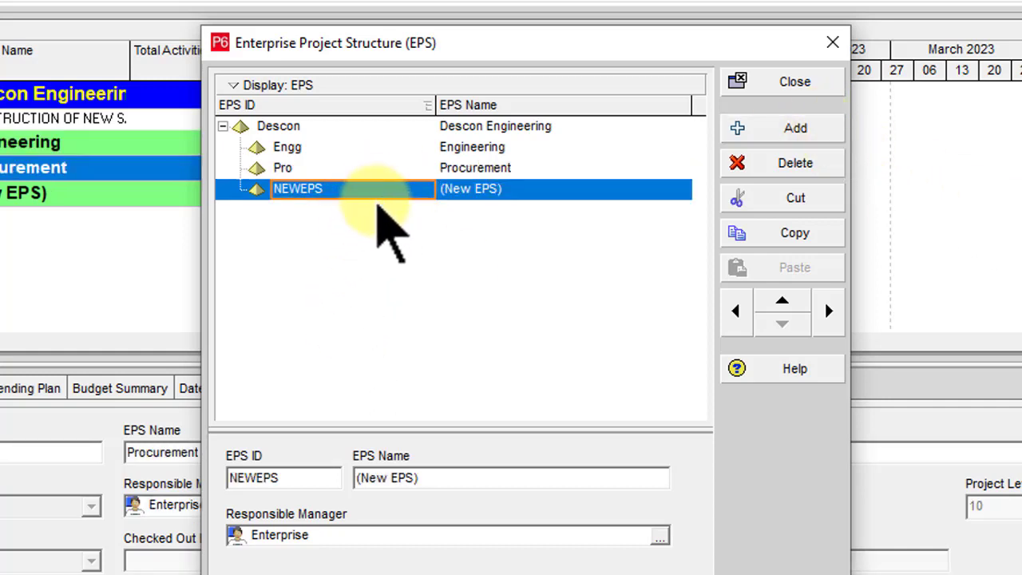
type("Cons")
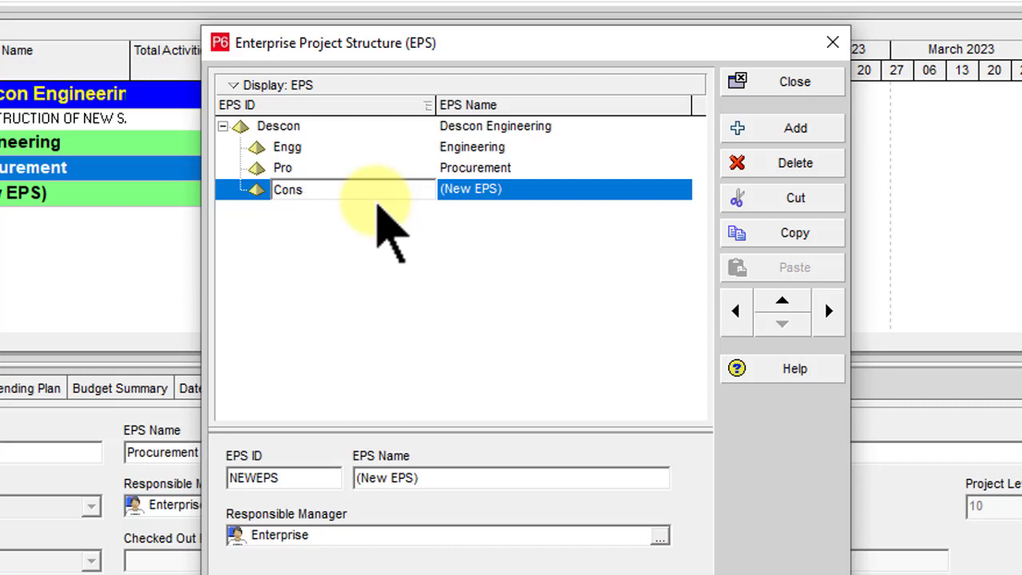
key("Tab")
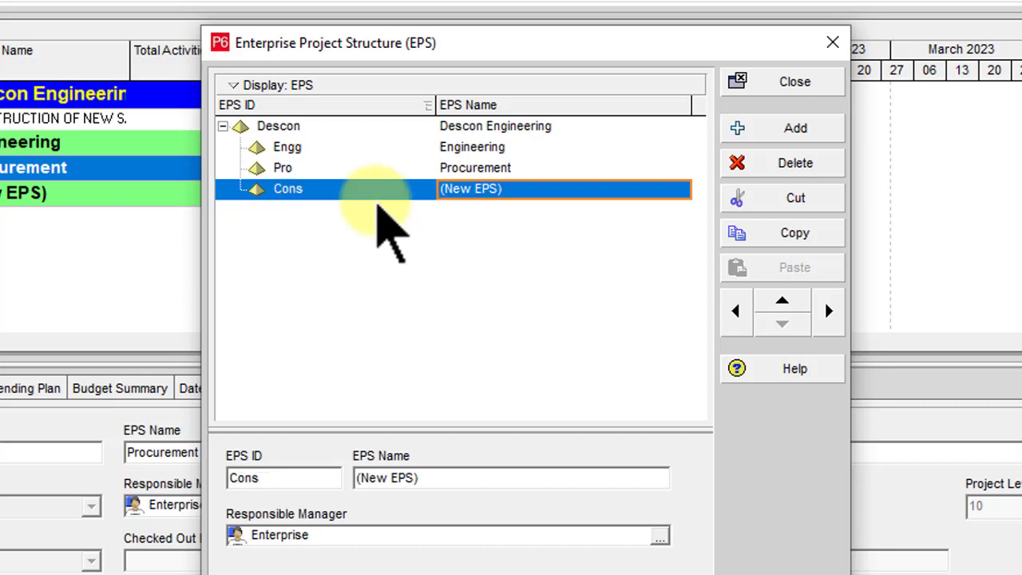
type("Construction")
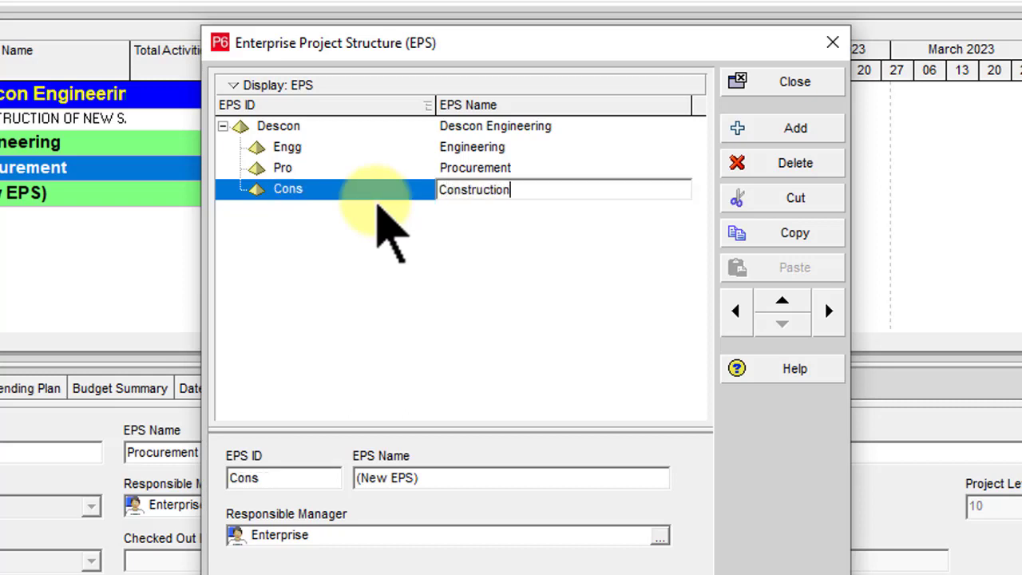
key("Return")
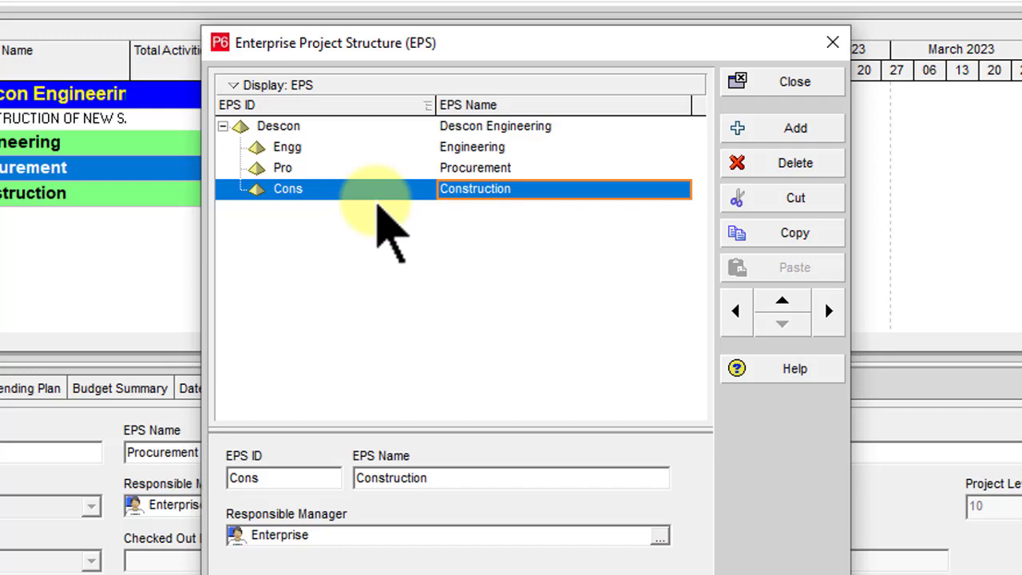
left_click(335, 168)
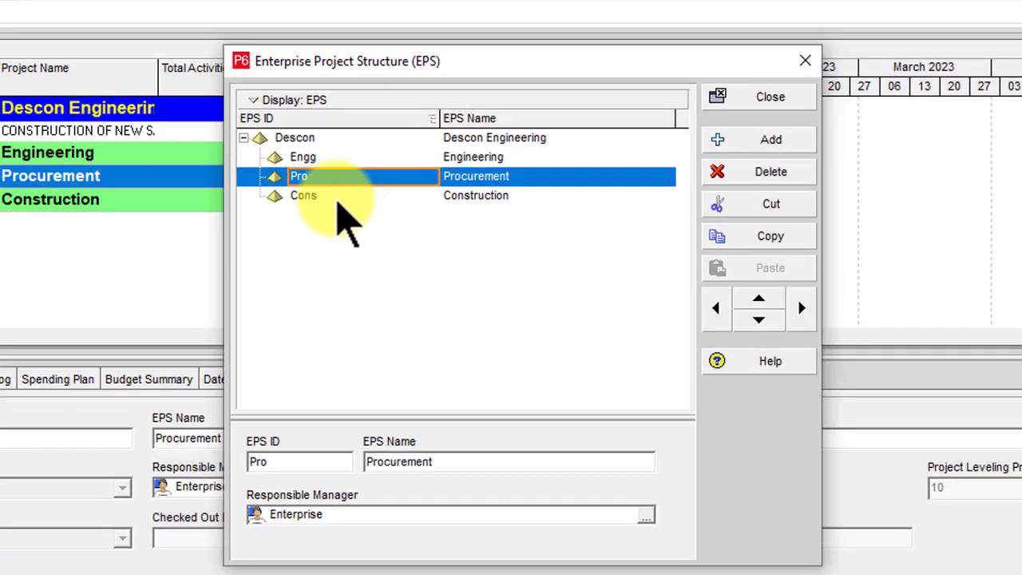
left_click(335, 186)
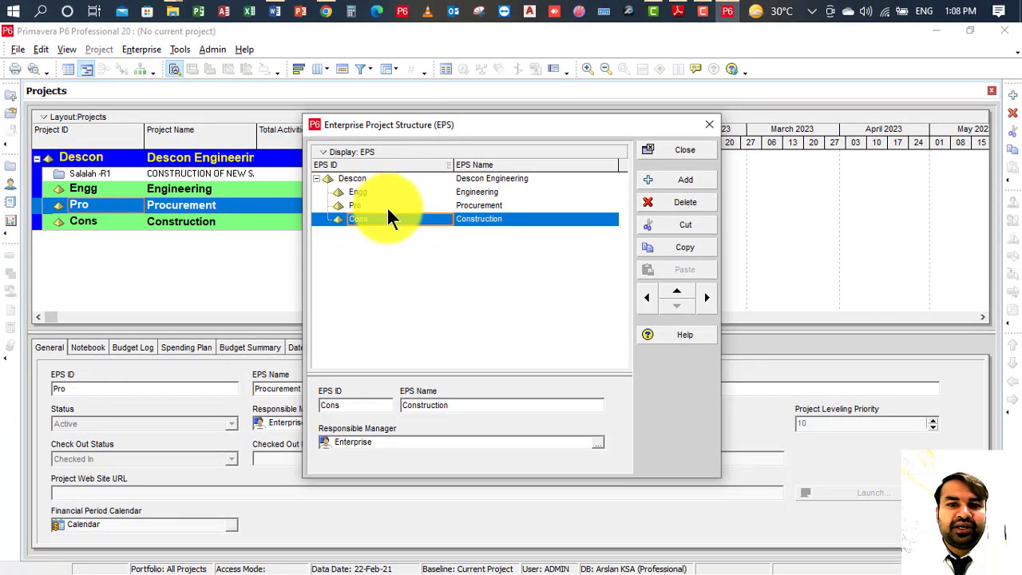
left_click(506, 205)
left_click(507, 219)
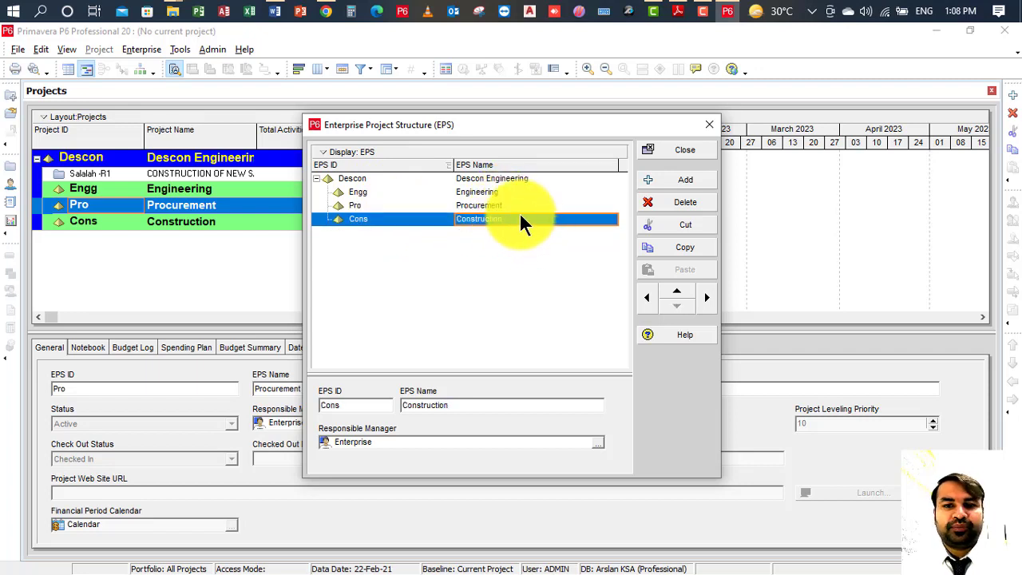
left_click(384, 205)
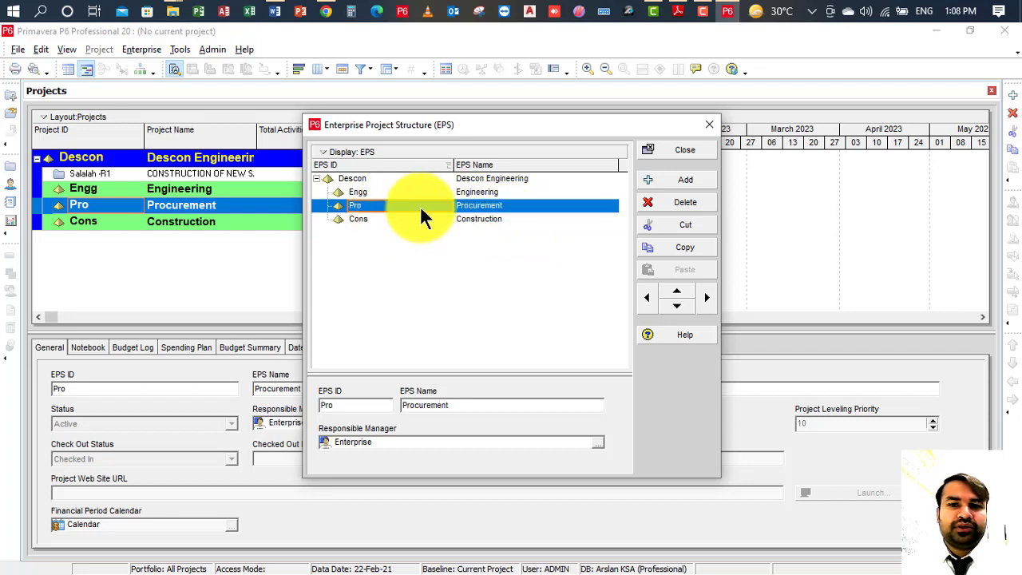
left_click(490, 192)
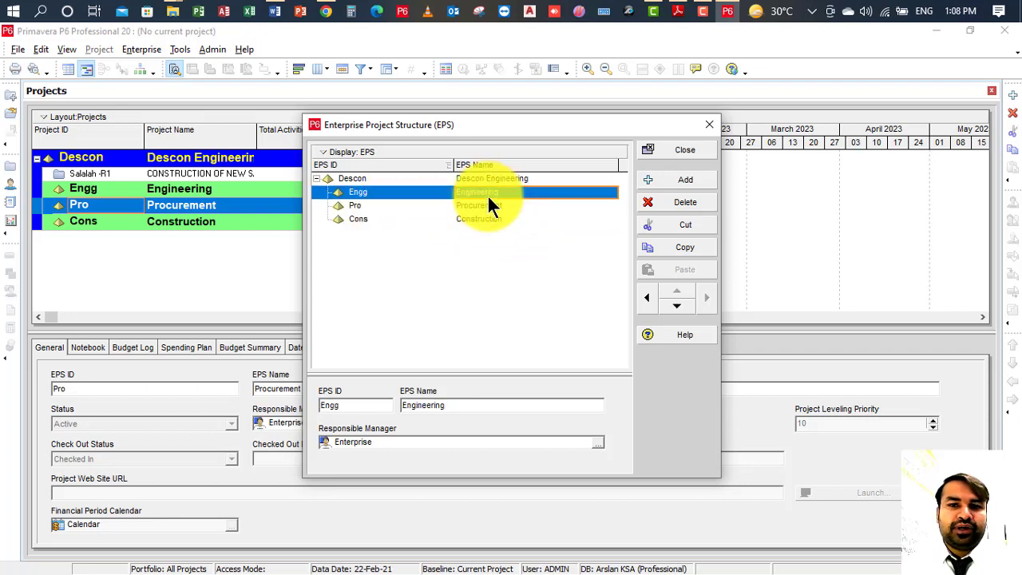
left_click(385, 193)
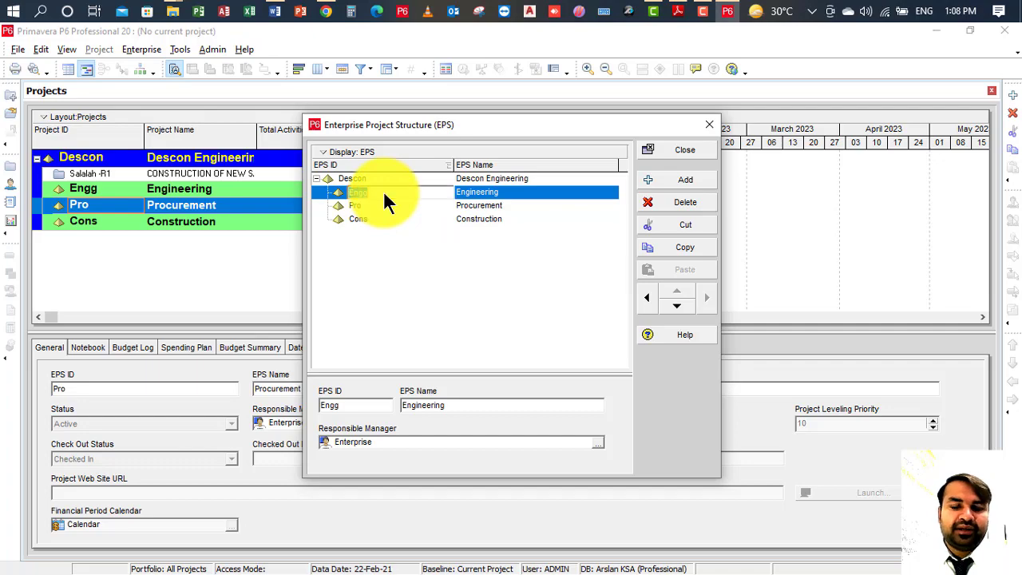
Step: Change the Construction node's EPS ID to Const
left_click(495, 217)
left_click(498, 218)
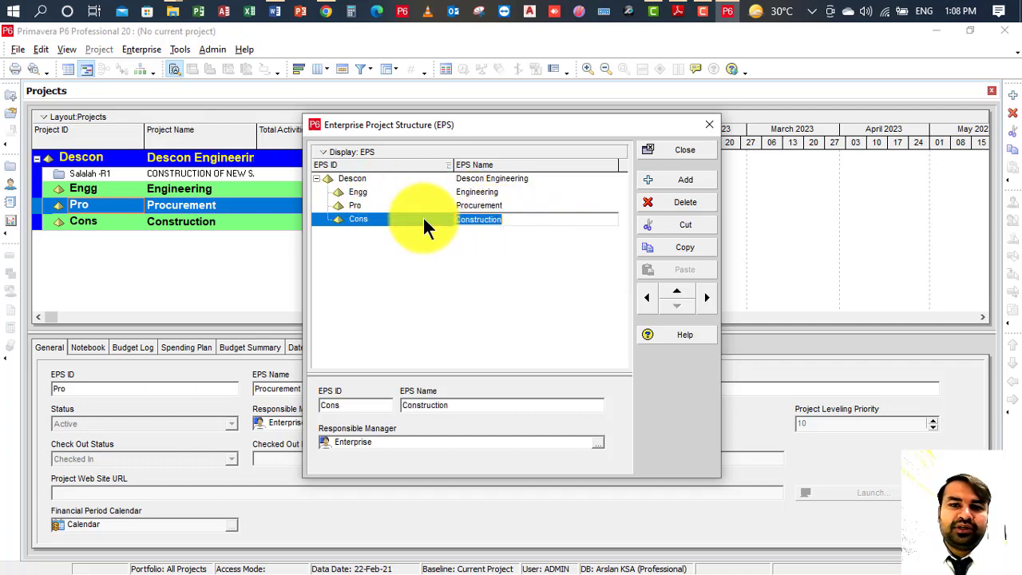
left_click(423, 220)
left_click(387, 219)
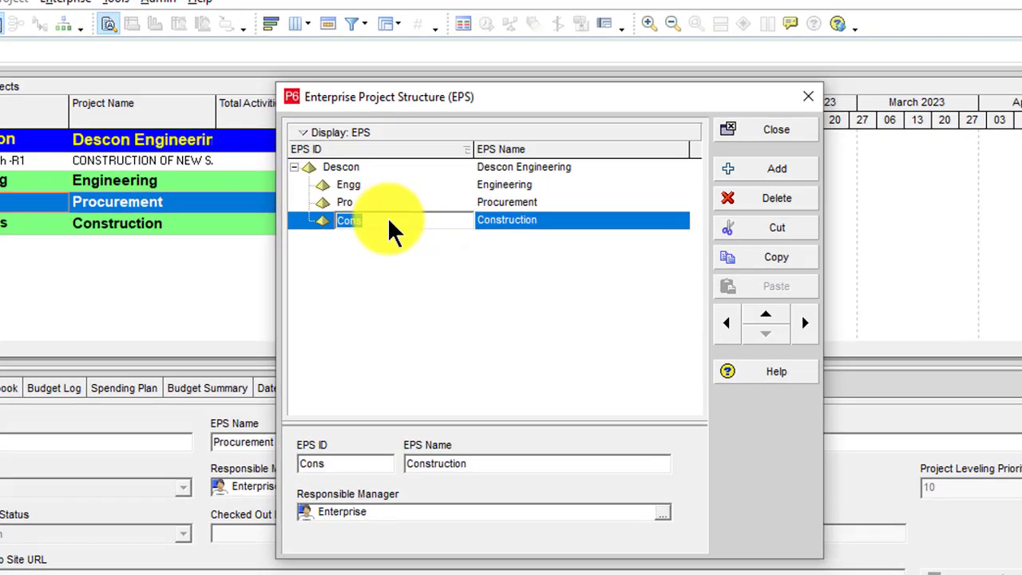
left_click(389, 221)
type("t")
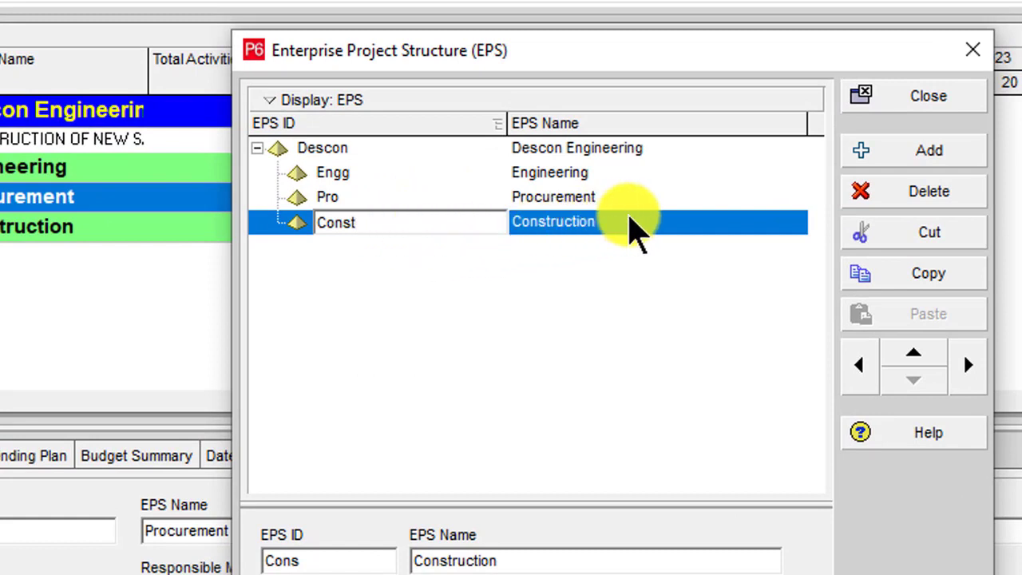
left_click(591, 226)
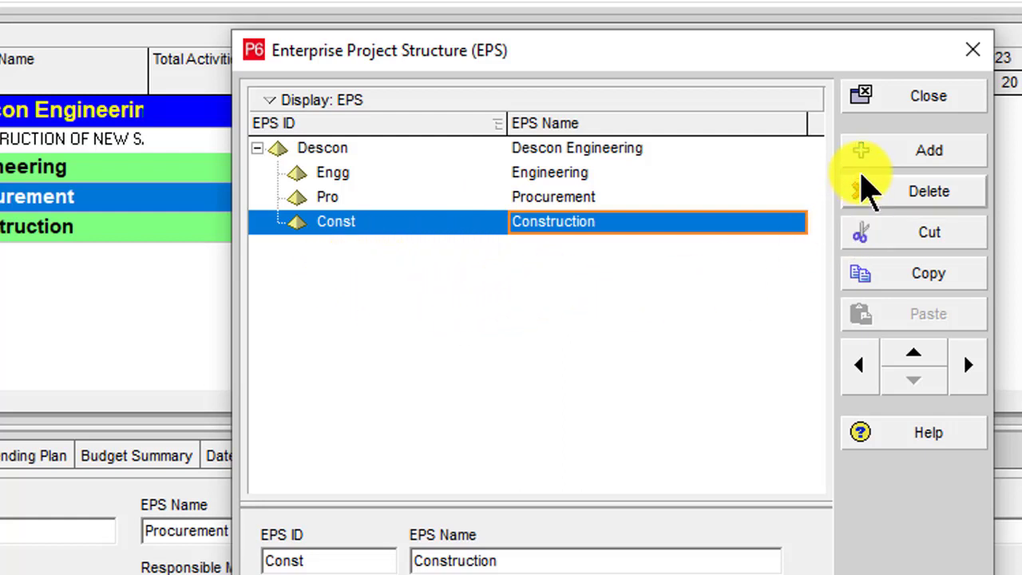
Step: Add a new EPS node after Const and indent it one level so it becomes a child of Construction
left_click(960, 162)
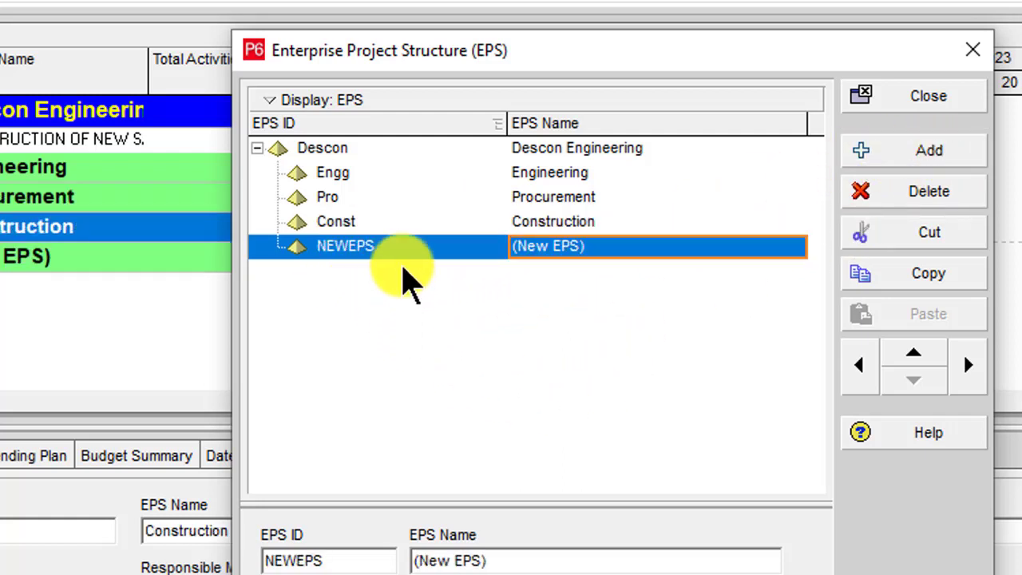
left_click(392, 246)
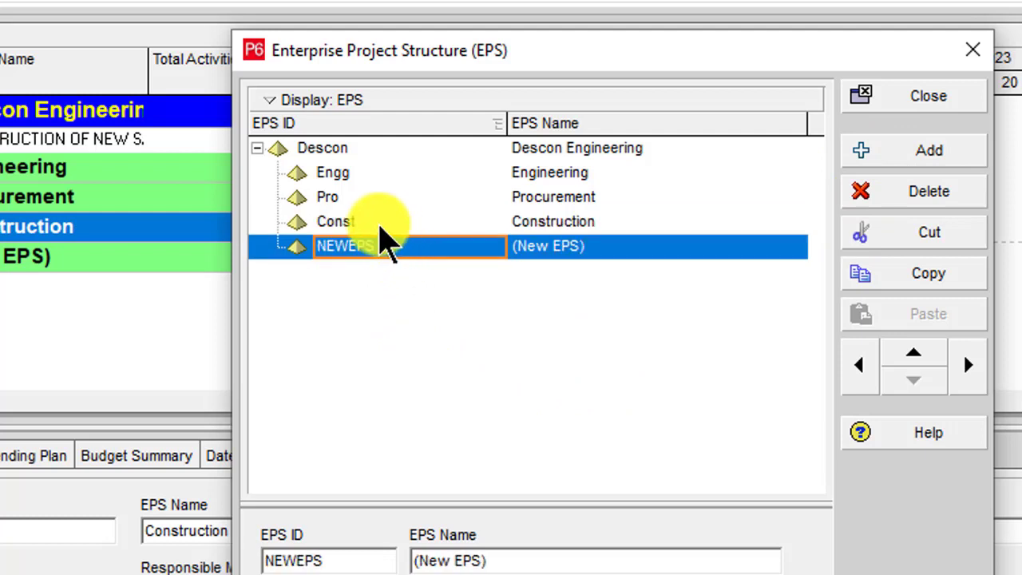
left_click(566, 227)
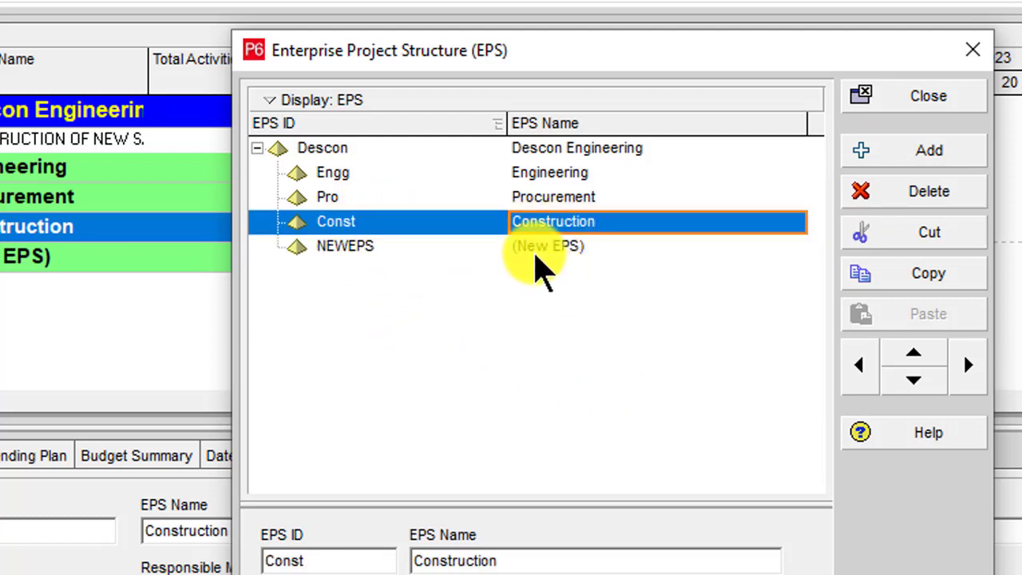
left_click(539, 249)
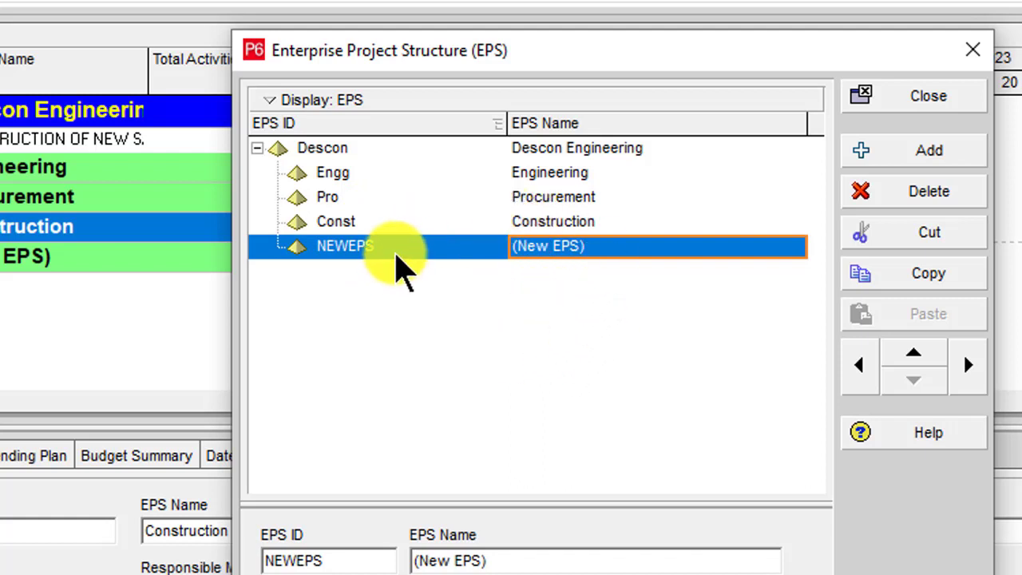
left_click(972, 372)
left_click(412, 248)
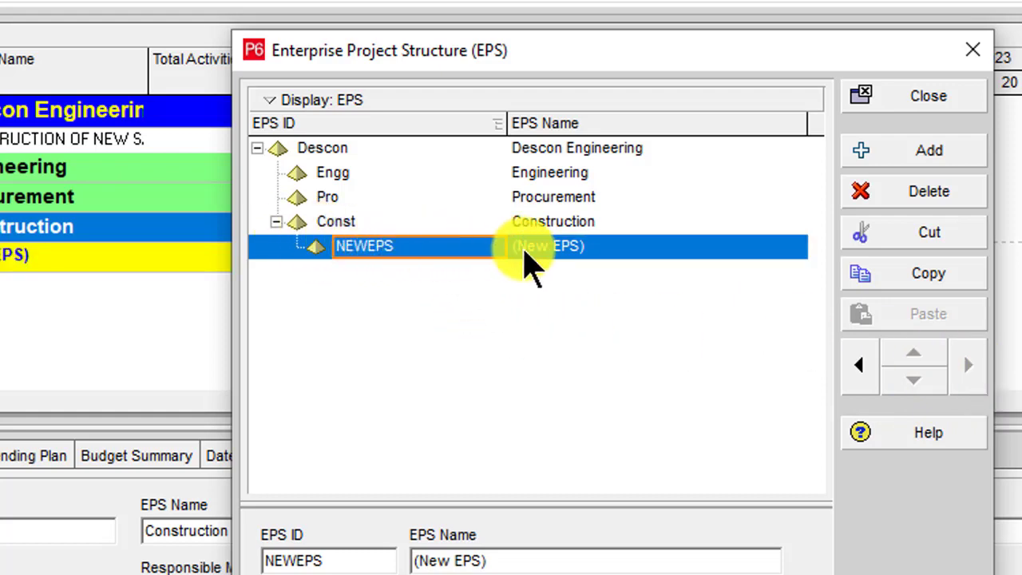
left_click(568, 224)
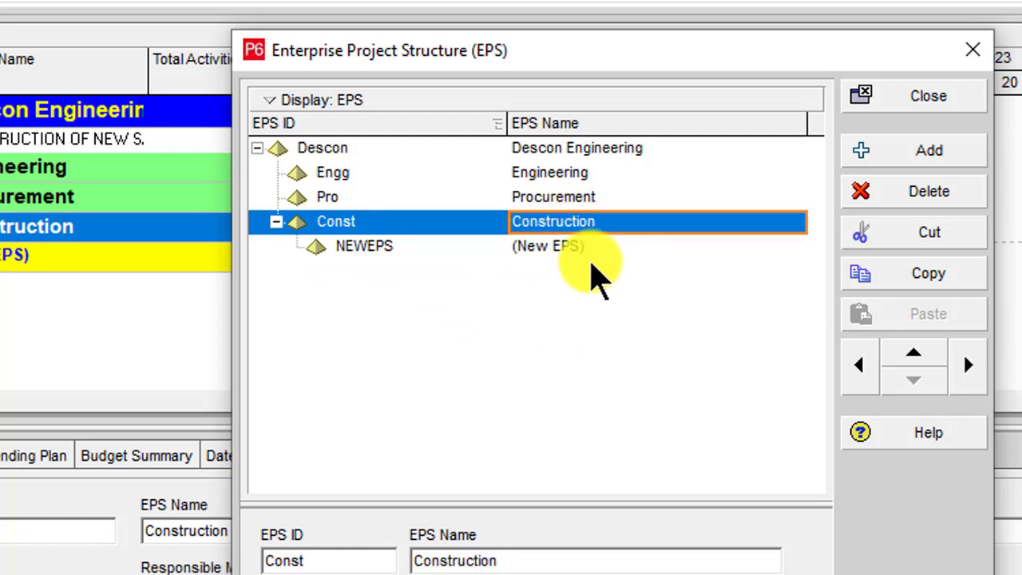
left_click(418, 251)
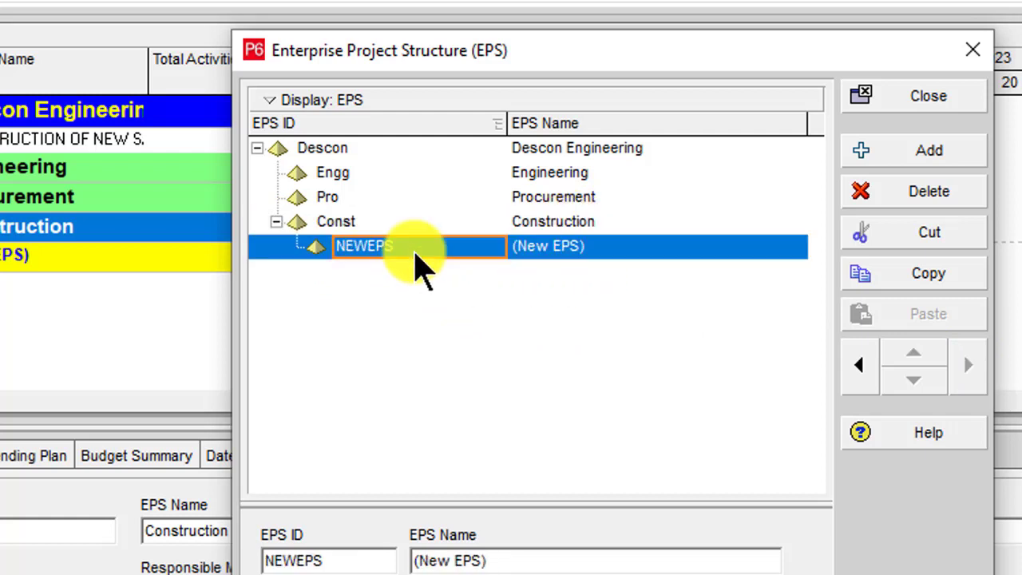
Step: Set the new child node's EPS ID to Build and its EPS name to Construction of Buildigs Projects
left_click(475, 254)
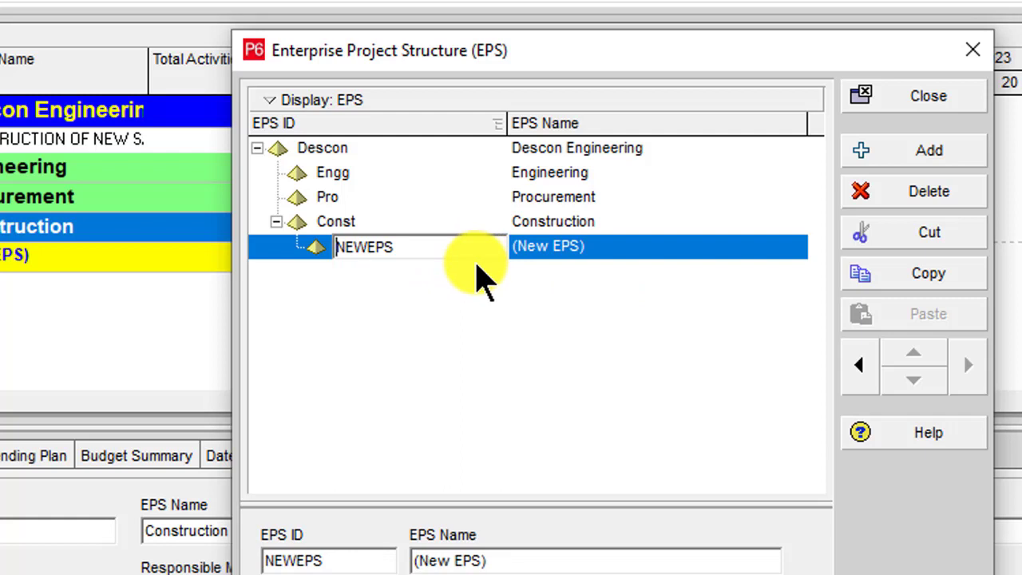
key("Delete")
key("Delete")
key("Delete")
key("Delete")
key("Delete")
key("Delete")
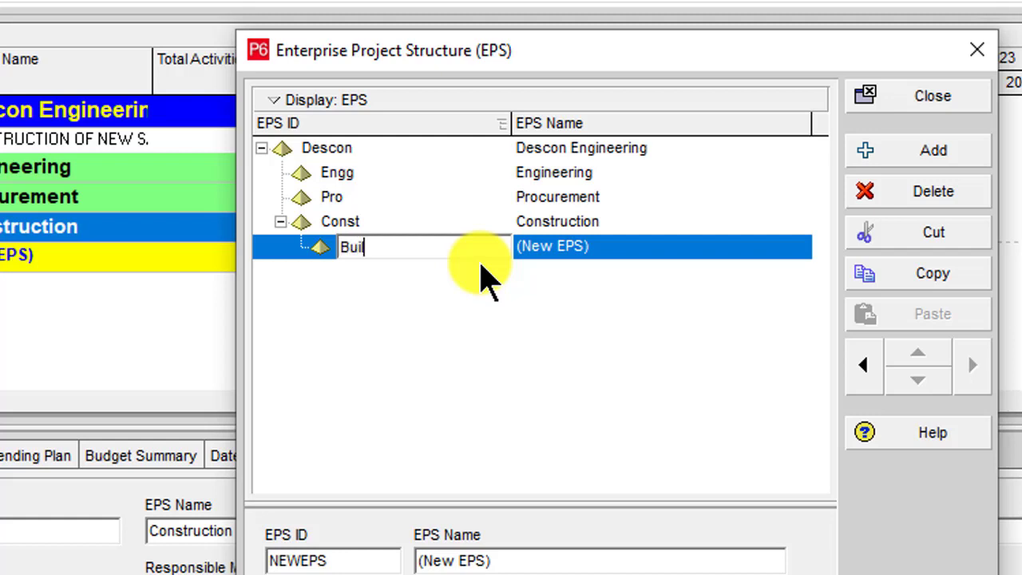
key("Tab")
type("C")
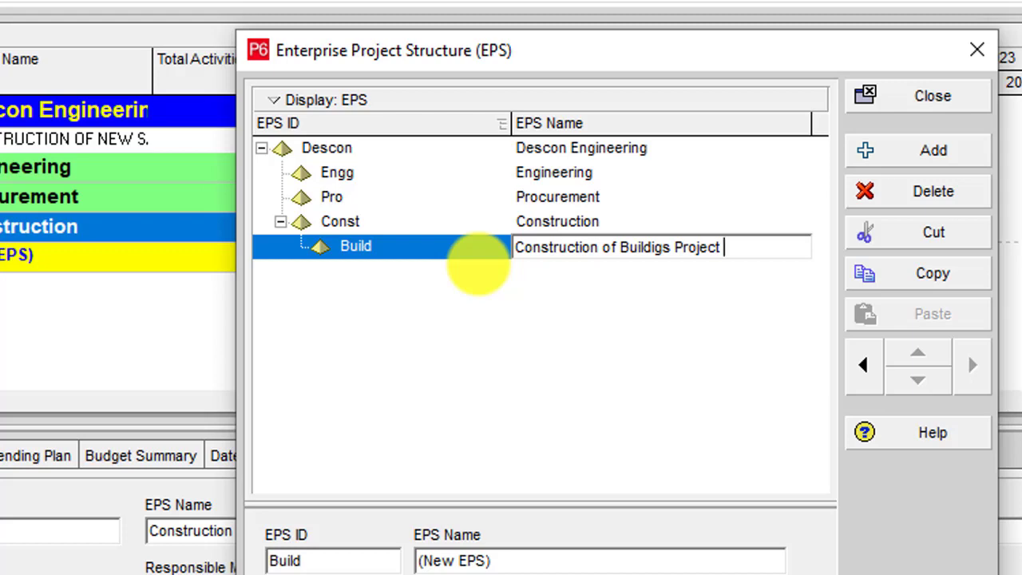
left_click(633, 413)
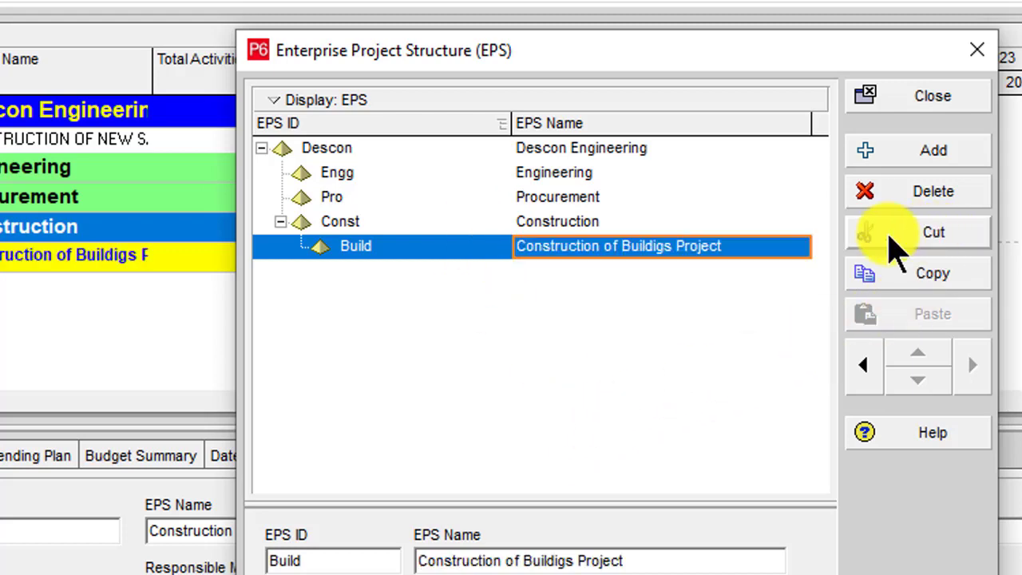
left_click(739, 253)
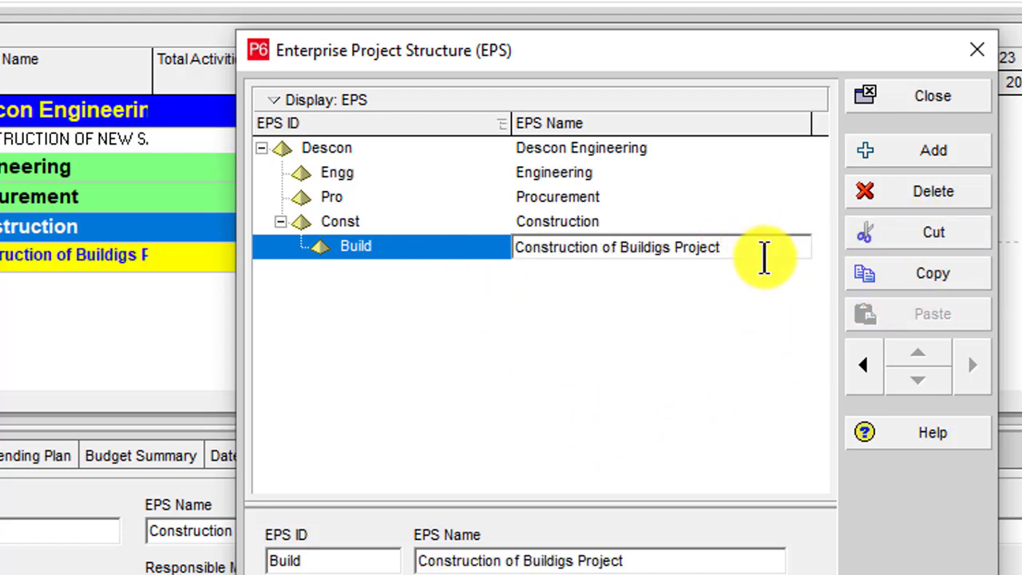
type("s")
Step: Add another node under Const, beside Build, with the EPS ID Rd and the EPS name Construction of Road Projects
left_click(936, 153)
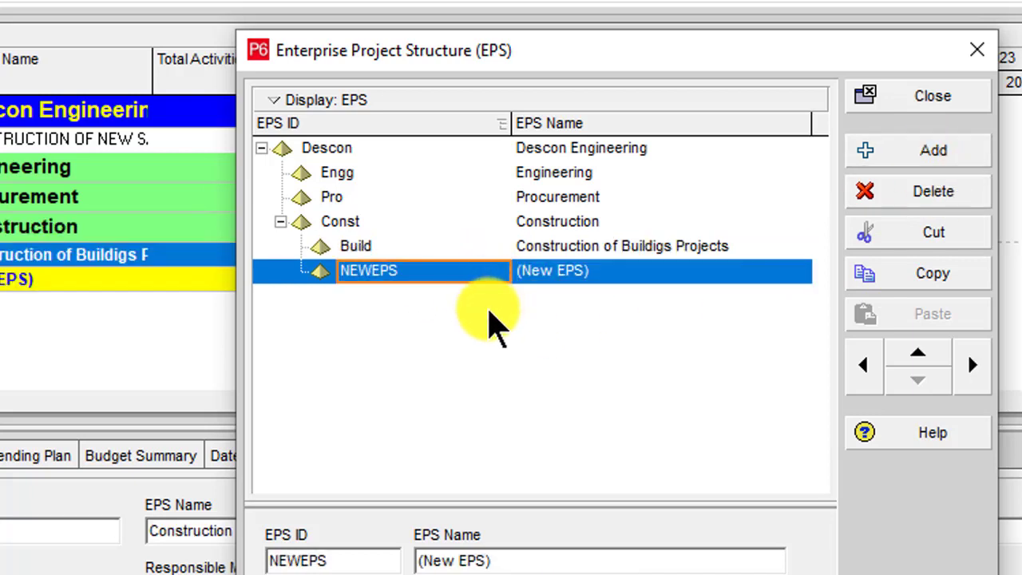
type("Rd")
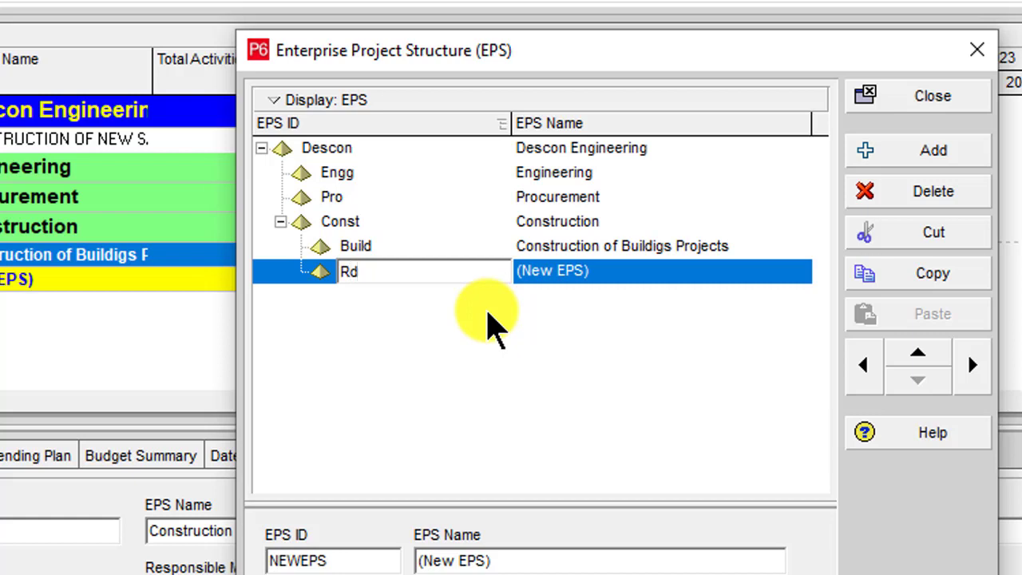
key("Tab")
type("R")
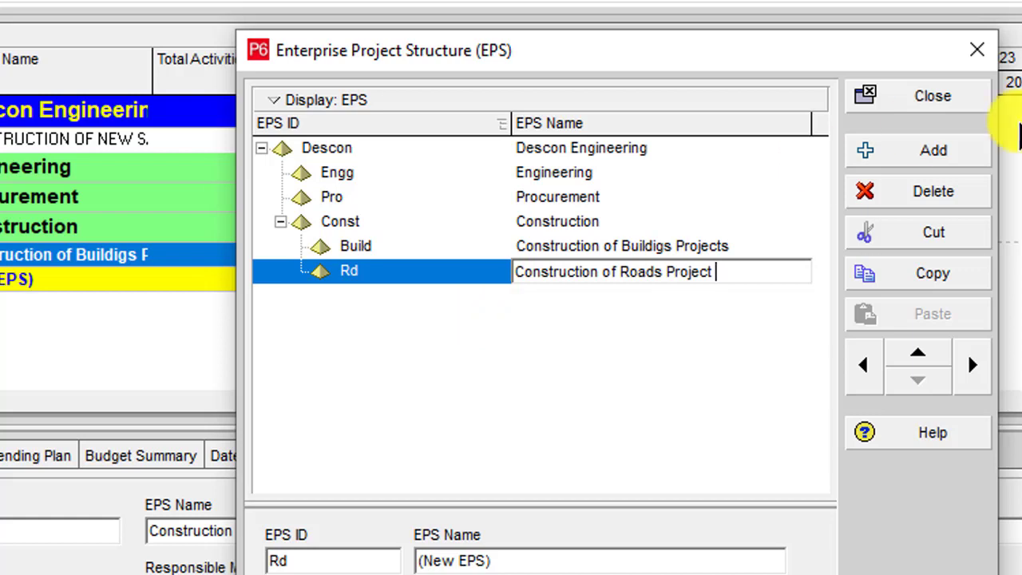
left_click(663, 271)
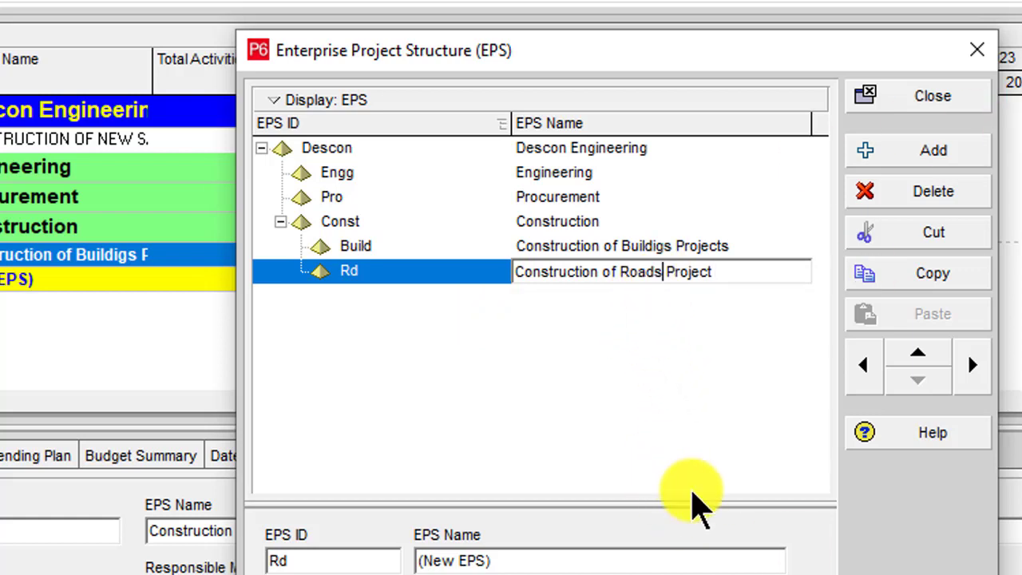
key("BackSpace")
left_click(721, 273)
key("BackSpace")
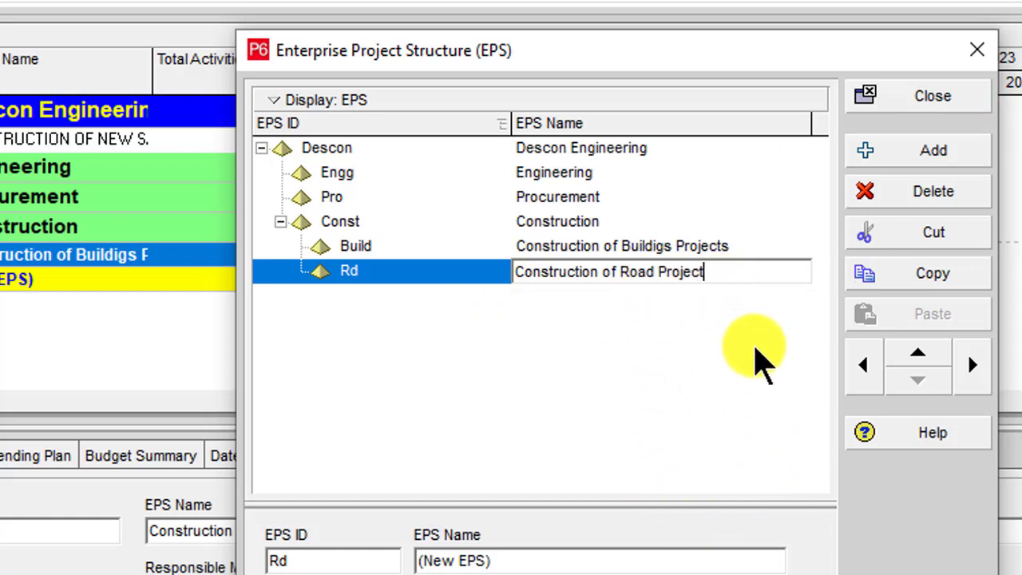
type("s")
left_click(787, 272)
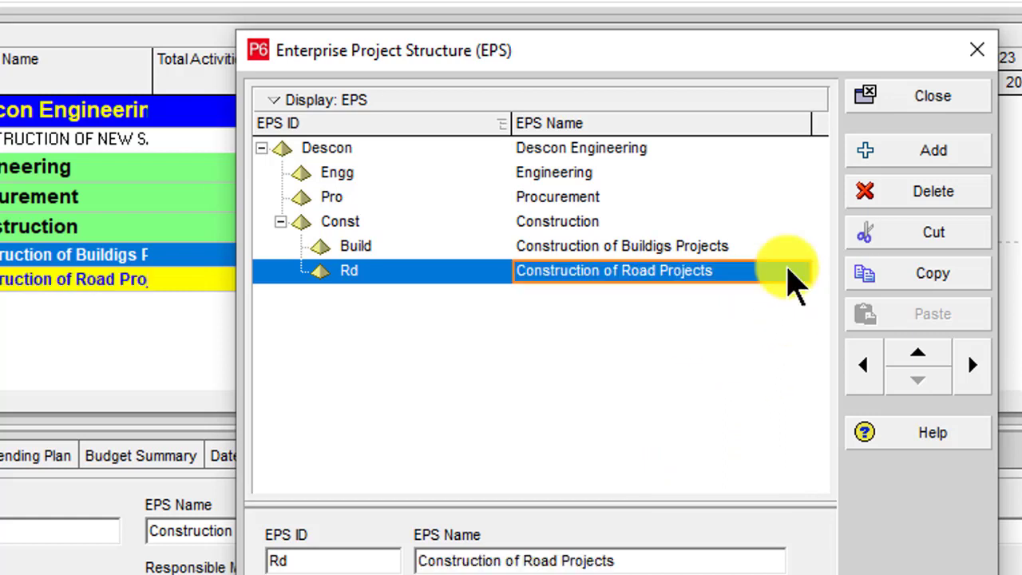
Step: Add a third node under Const with the EPS ID Brdg and the EPS name Construction of Bridges Projects
left_click(913, 153)
left_click(433, 296)
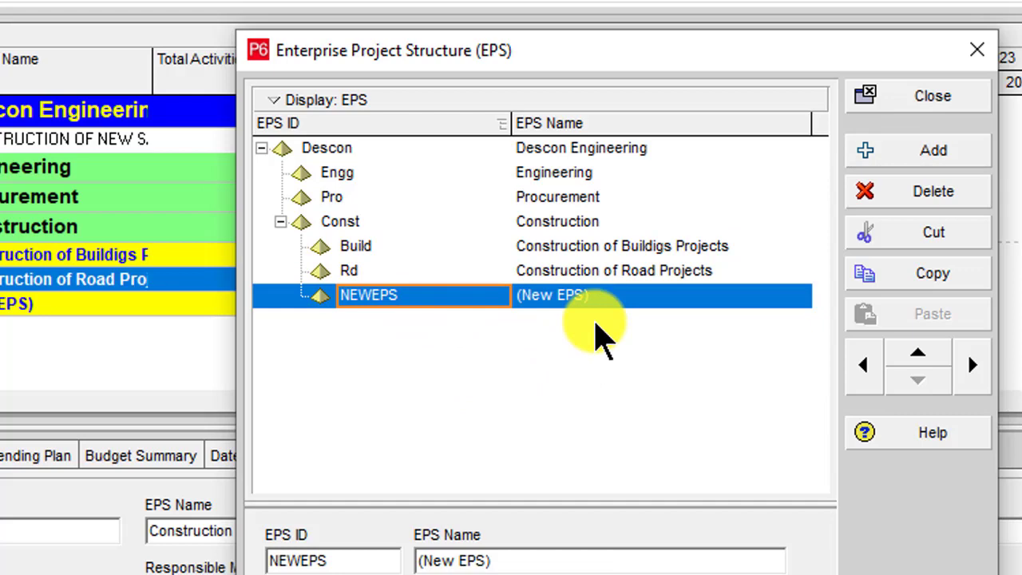
type("Brdg")
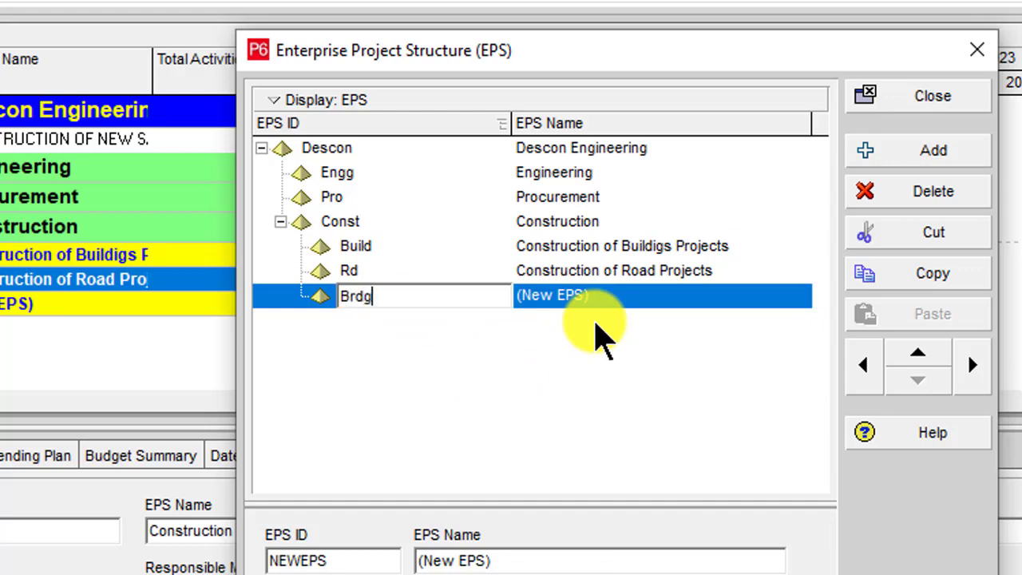
key("Tab")
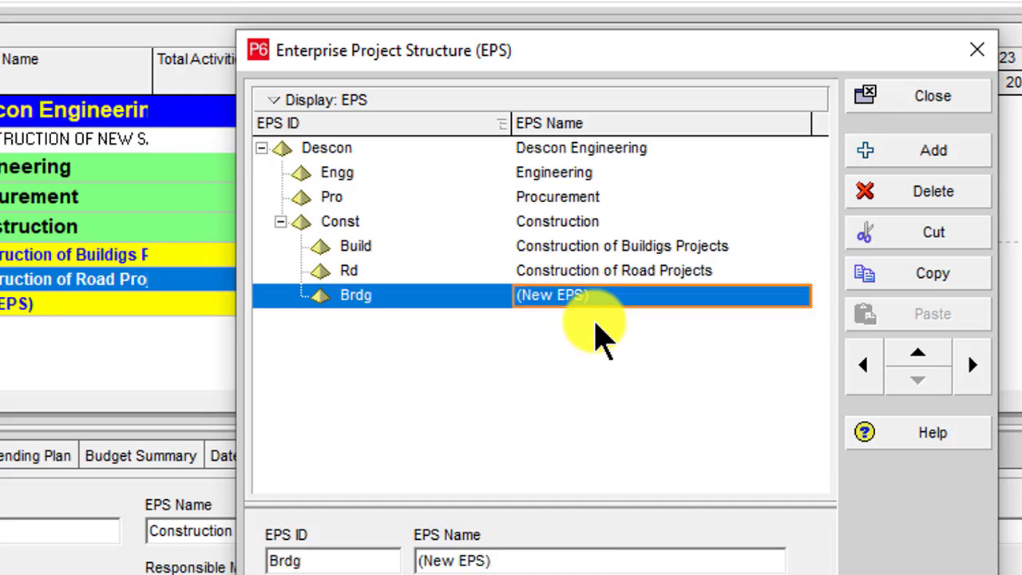
type("Bridges Projects")
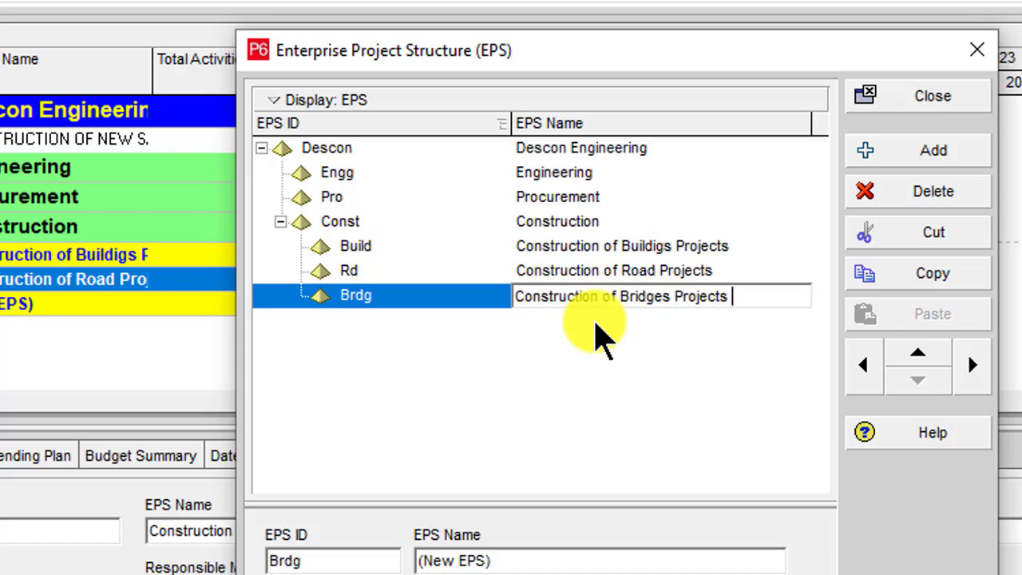
left_click(468, 345)
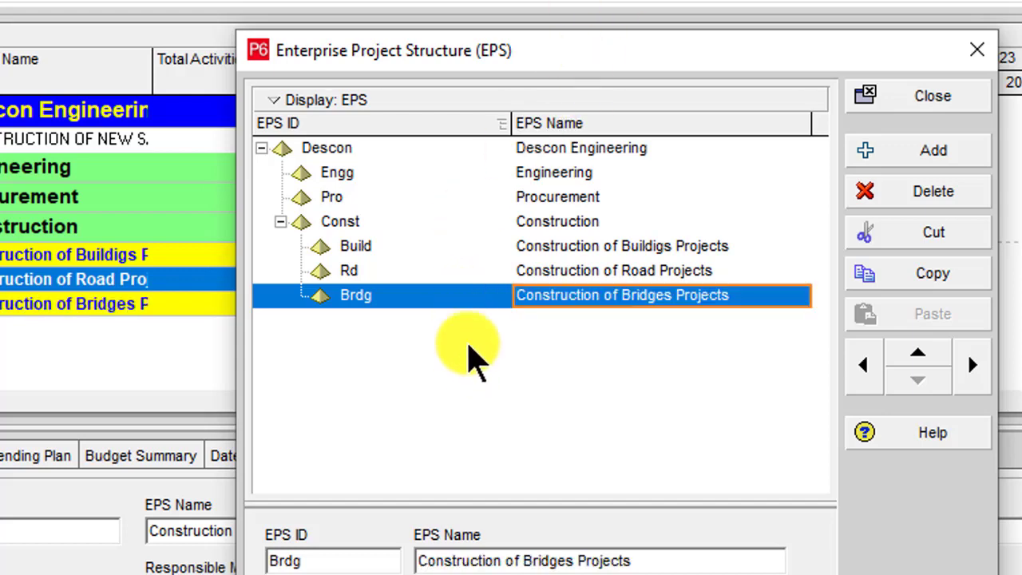
Step: Outdent the Brdg node by one level so it sits directly under Descon, level with Const
left_click(431, 273)
left_click(495, 295)
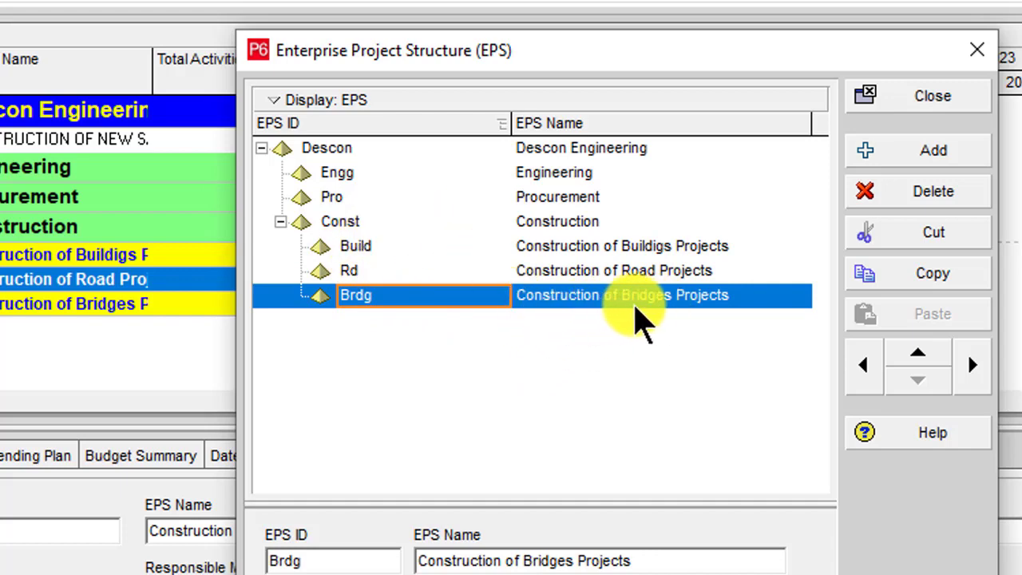
left_click(568, 300)
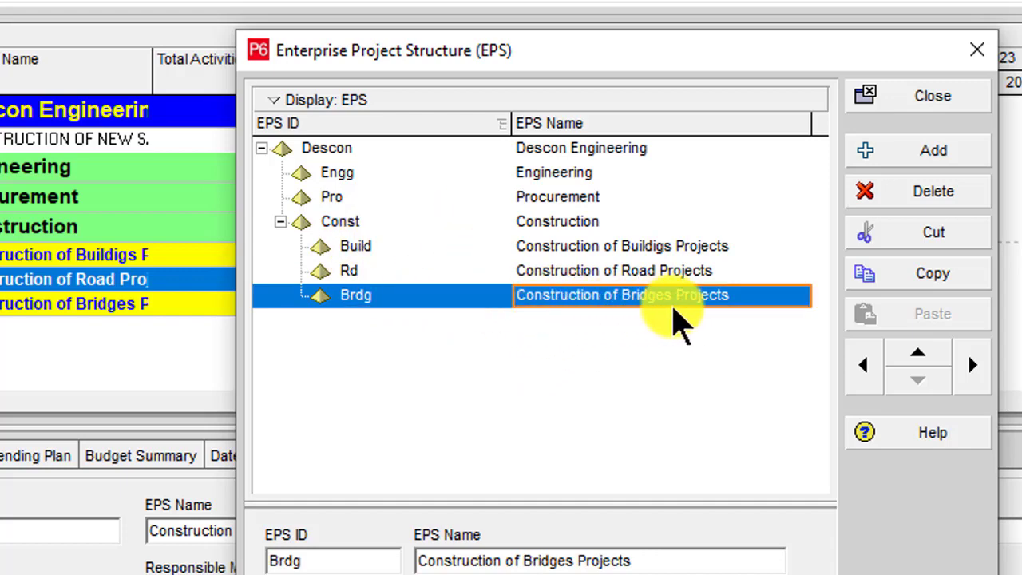
left_click(863, 366)
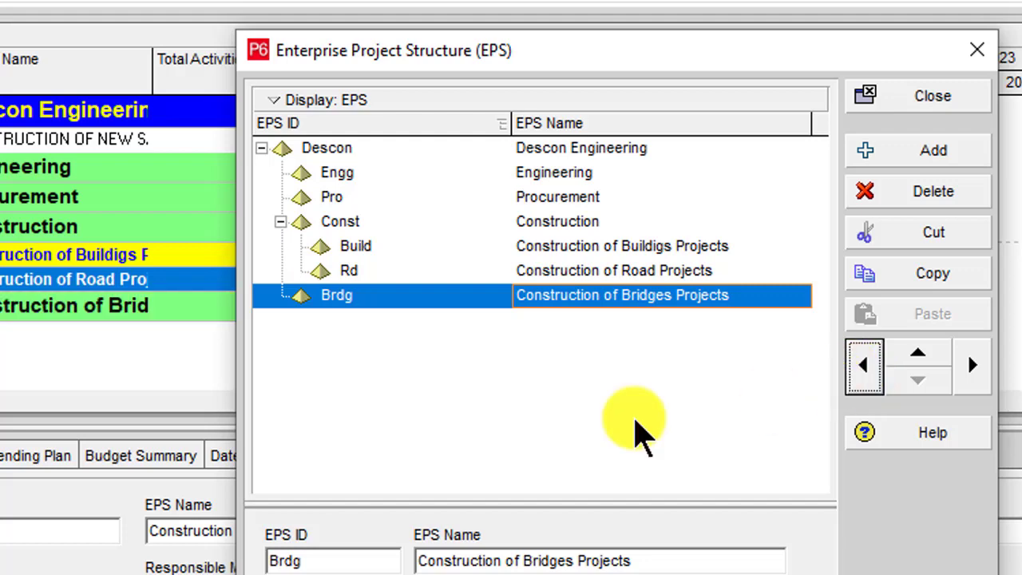
Step: Indent the Brdg node by one level to return it under Const
left_click(289, 275)
left_click(302, 295)
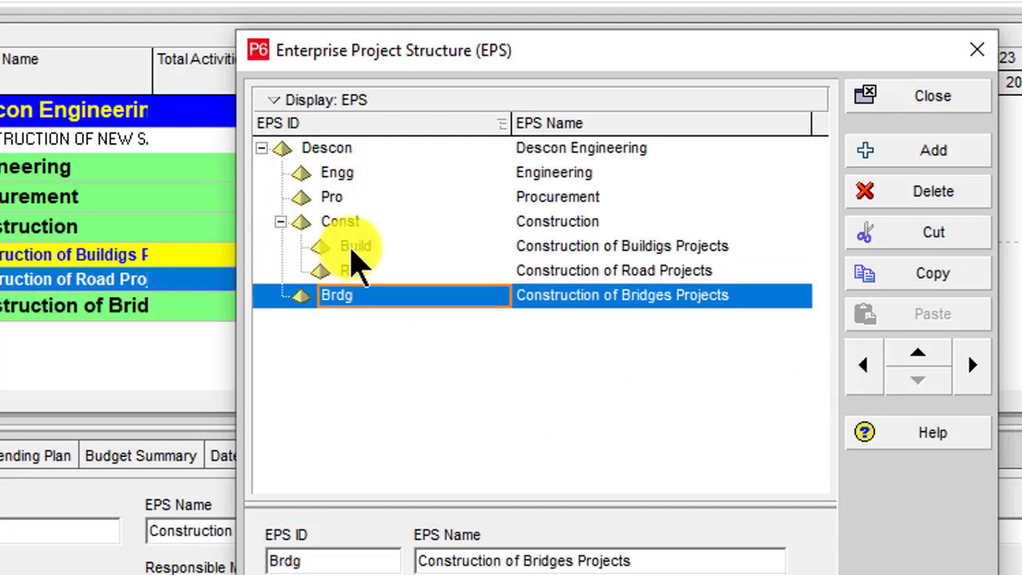
left_click(397, 227)
left_click(403, 301)
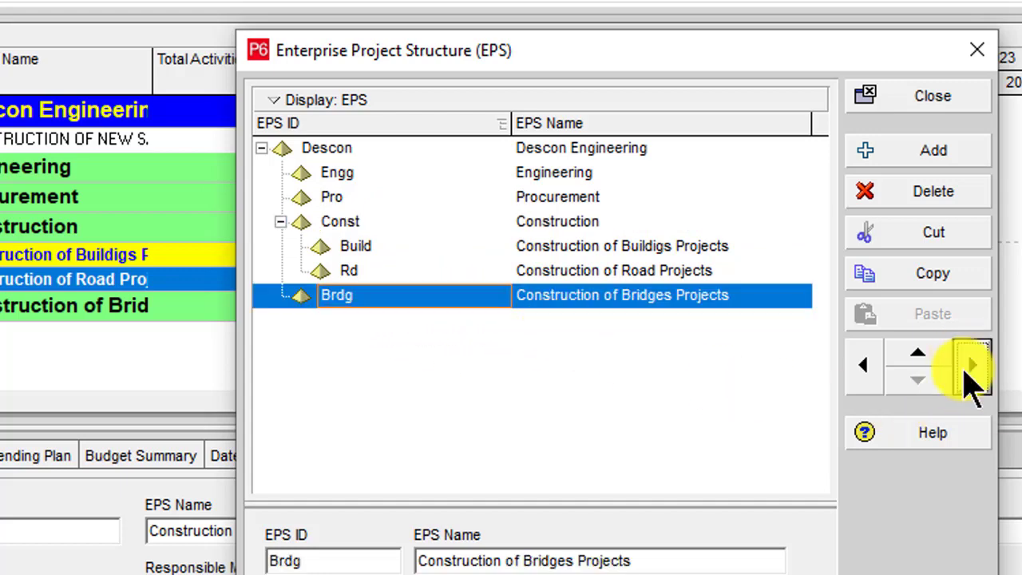
left_click(968, 366)
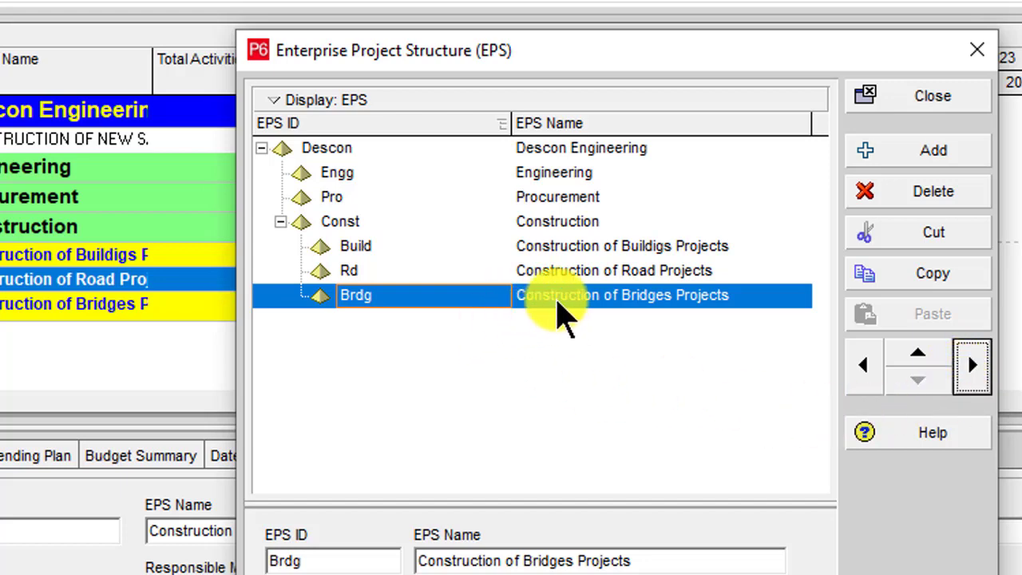
Step: Shift the Brdg node up above Build, then down one place so it sits between Build and Rd
left_click(919, 367)
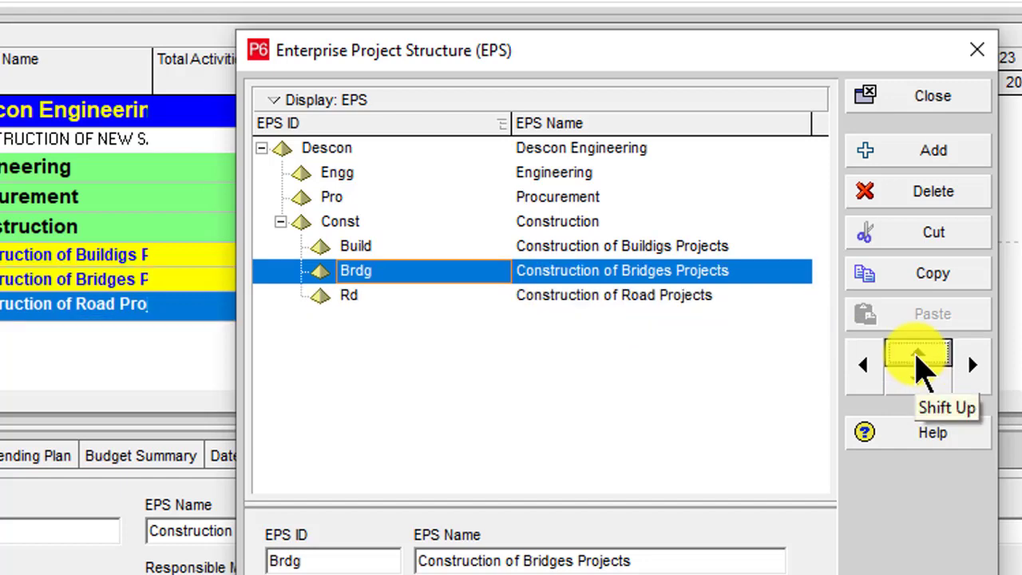
left_click(919, 365)
left_click(919, 384)
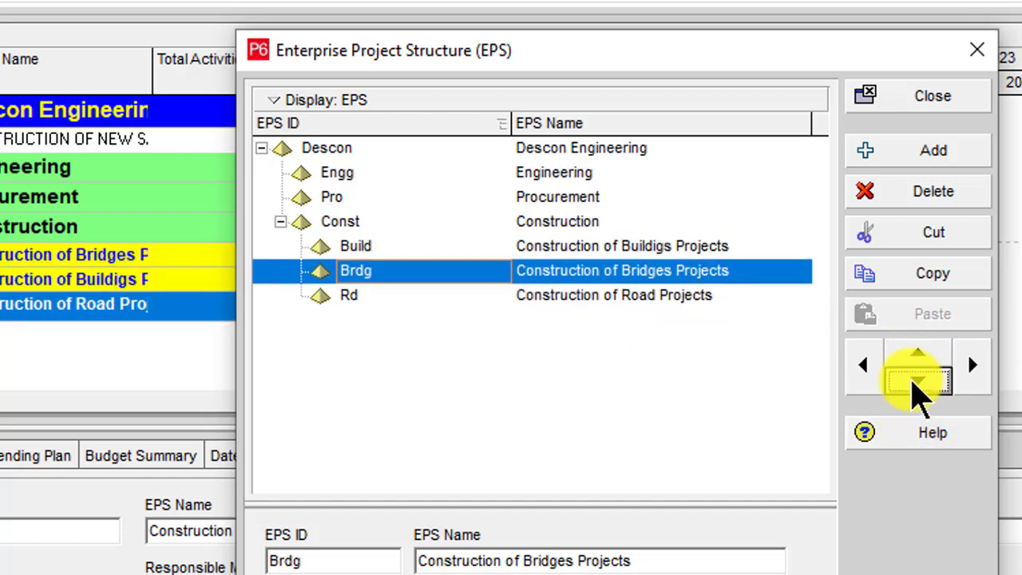
Step: Shift the Brdg node down one place so it sits below Rd under Const
left_click(918, 384)
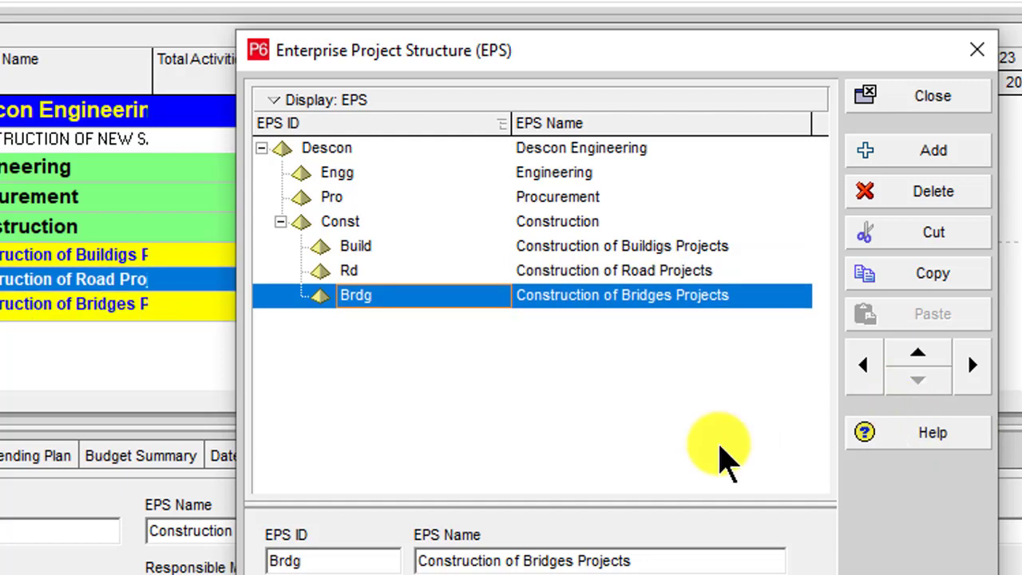
Step: Add a child node under Build with the EPS ID Comm and the EPS name Commercial Buildings
left_click(627, 248)
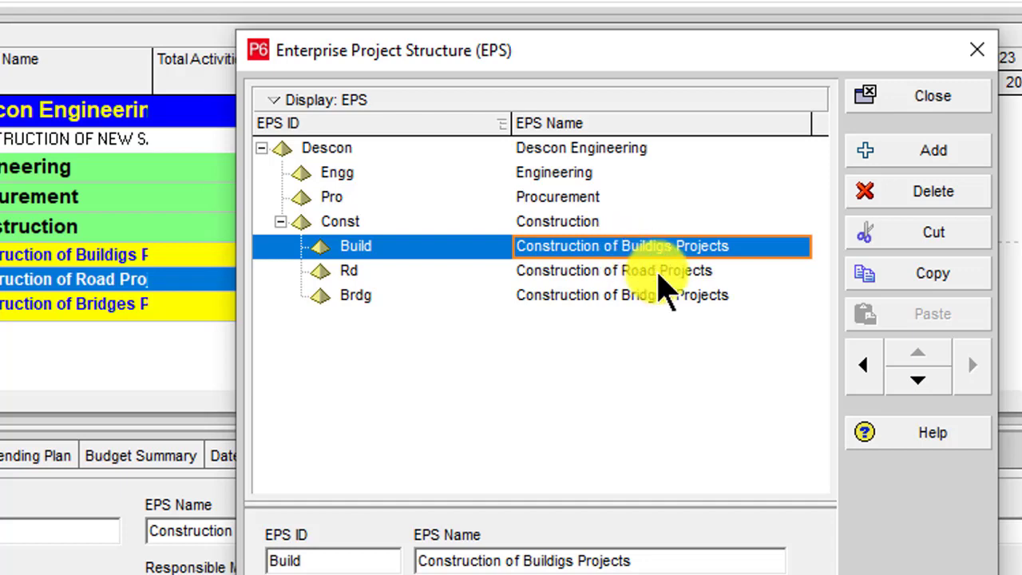
left_click(926, 151)
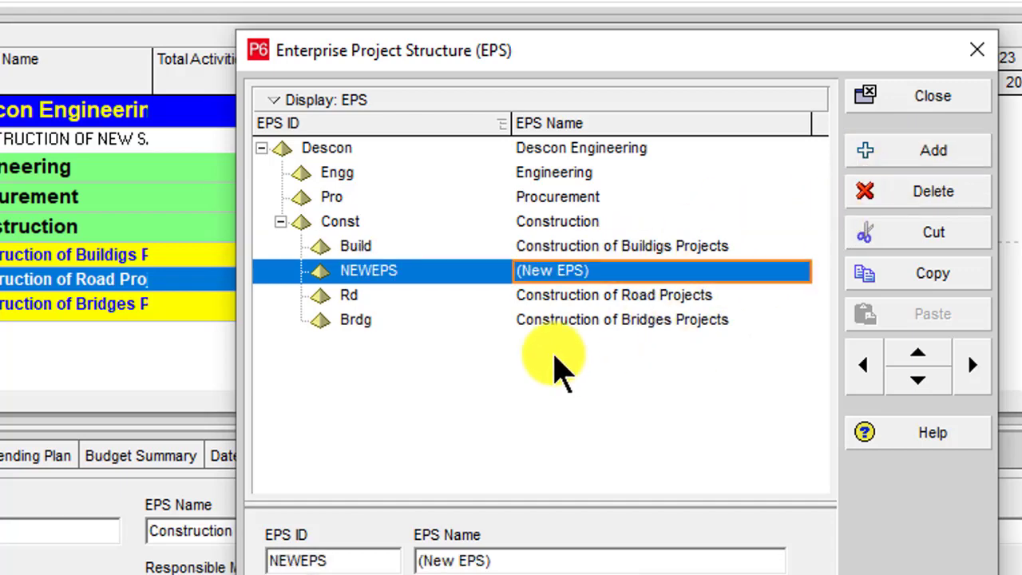
left_click(971, 366)
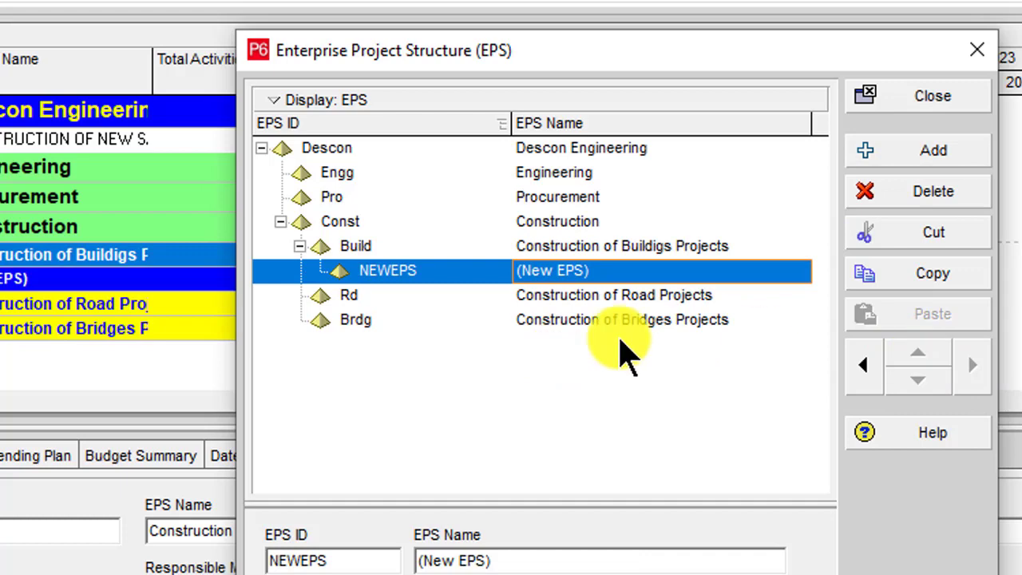
left_click(453, 273)
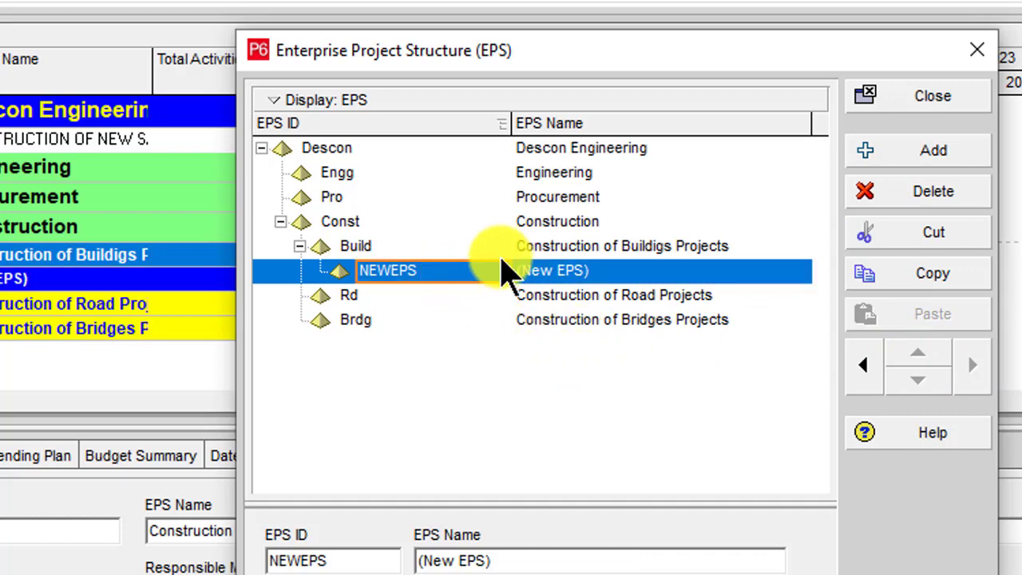
type("Com")
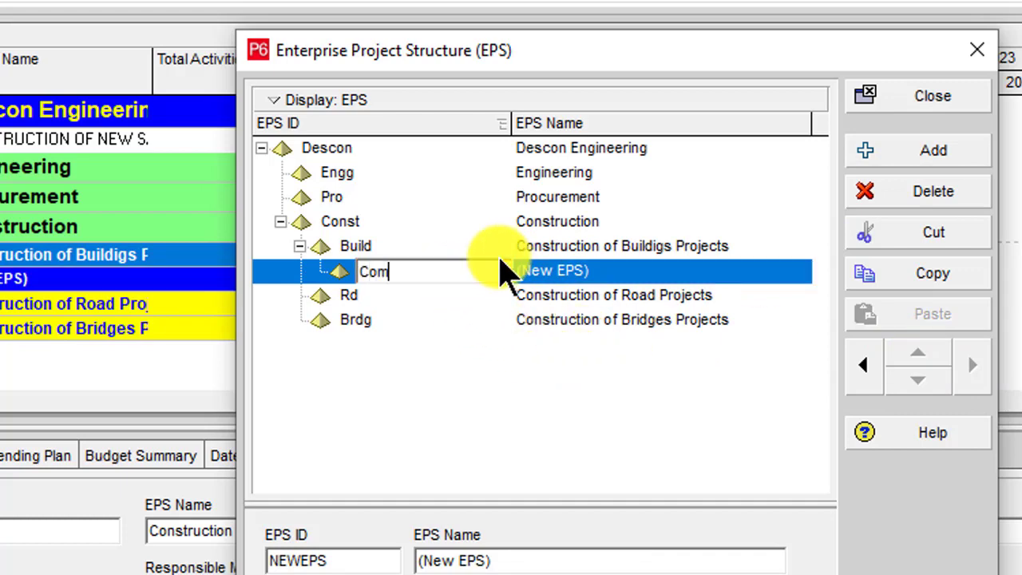
type("m")
key("Tab")
type("Co")
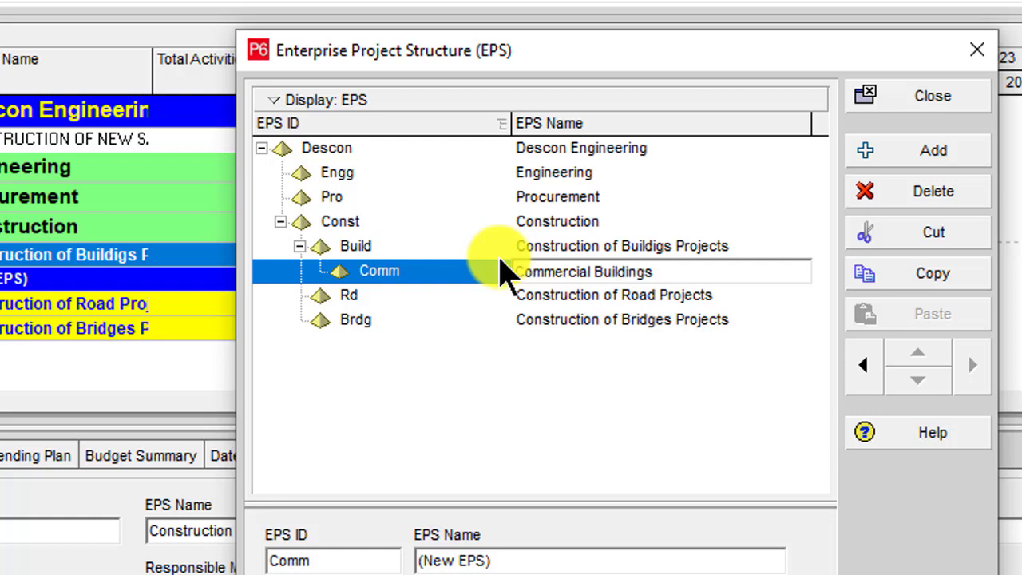
key("Return")
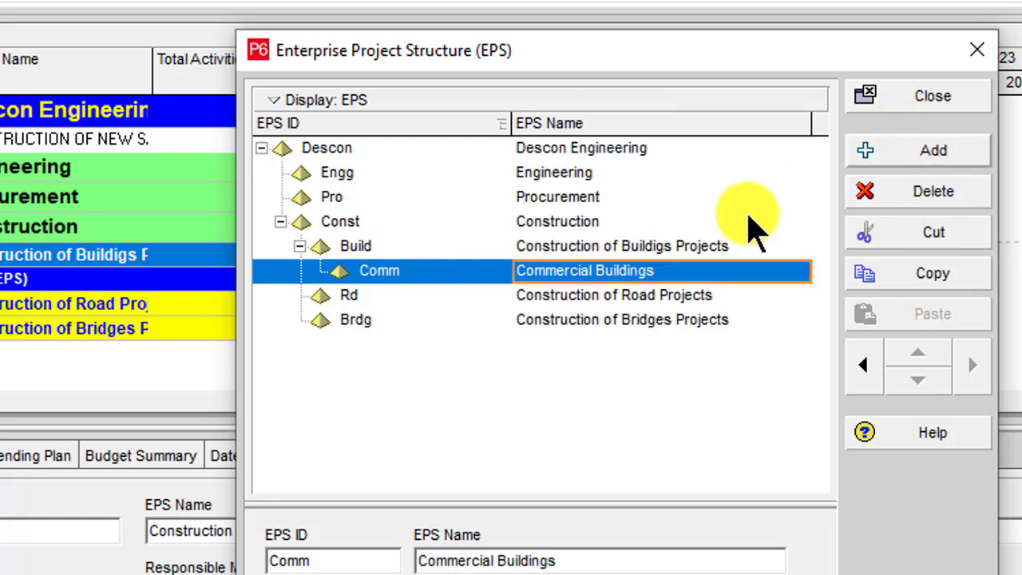
Step: Add a second node under Build with the EPS ID Res and the EPS name Residential Buildings
key("Insert")
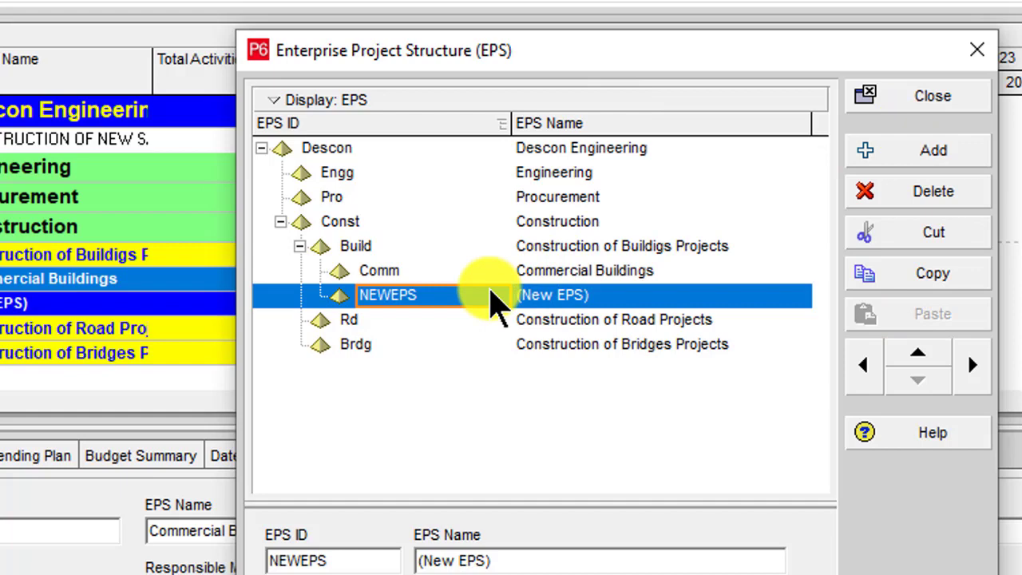
type("Res")
key("Tab")
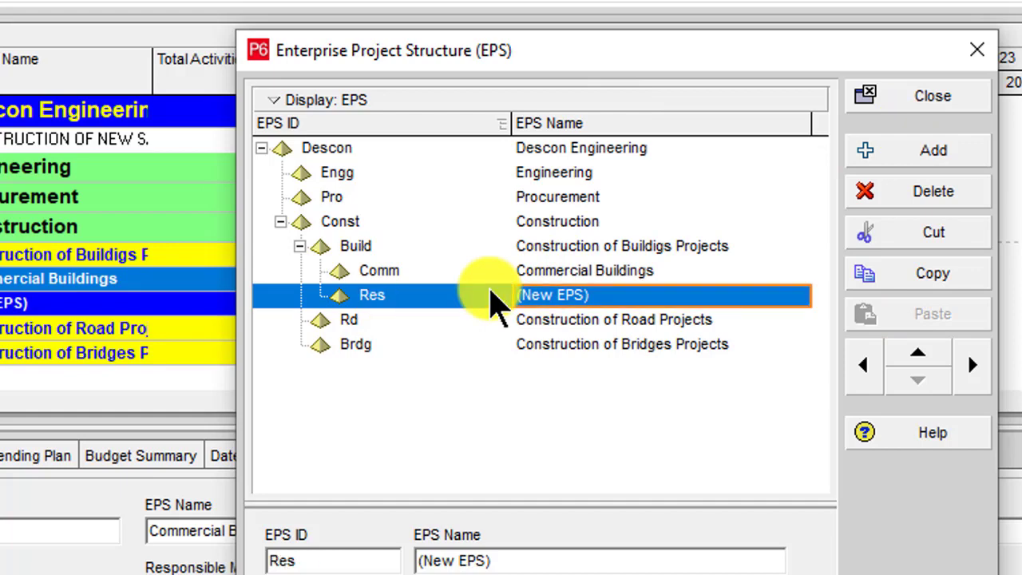
type("Residential Buildings")
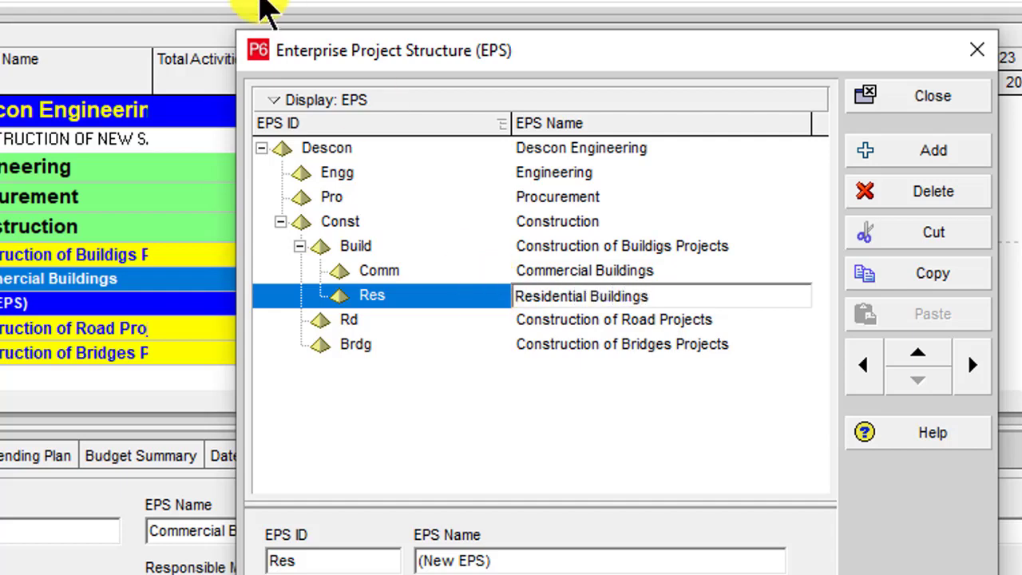
left_click(434, 344)
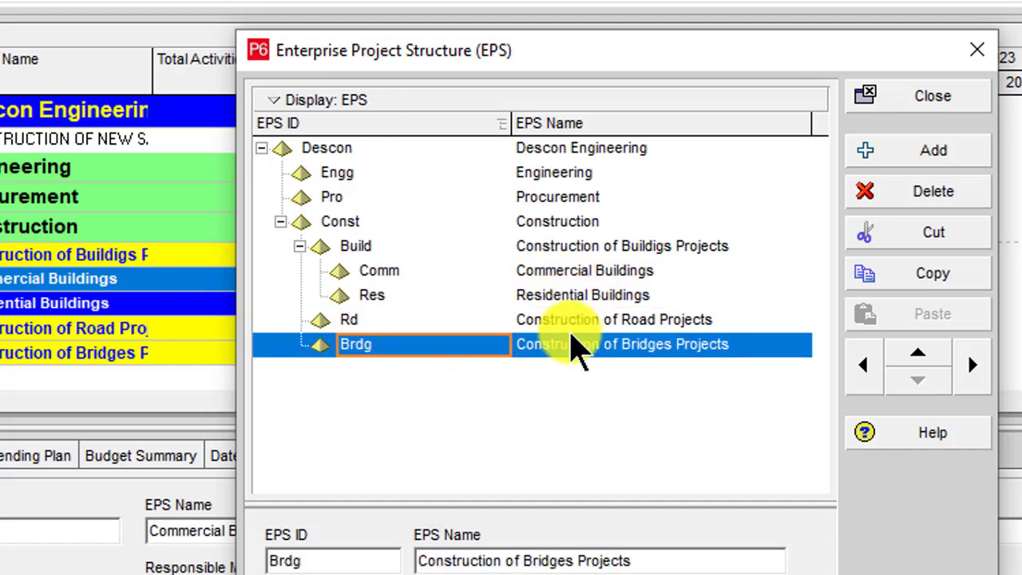
left_click(519, 295)
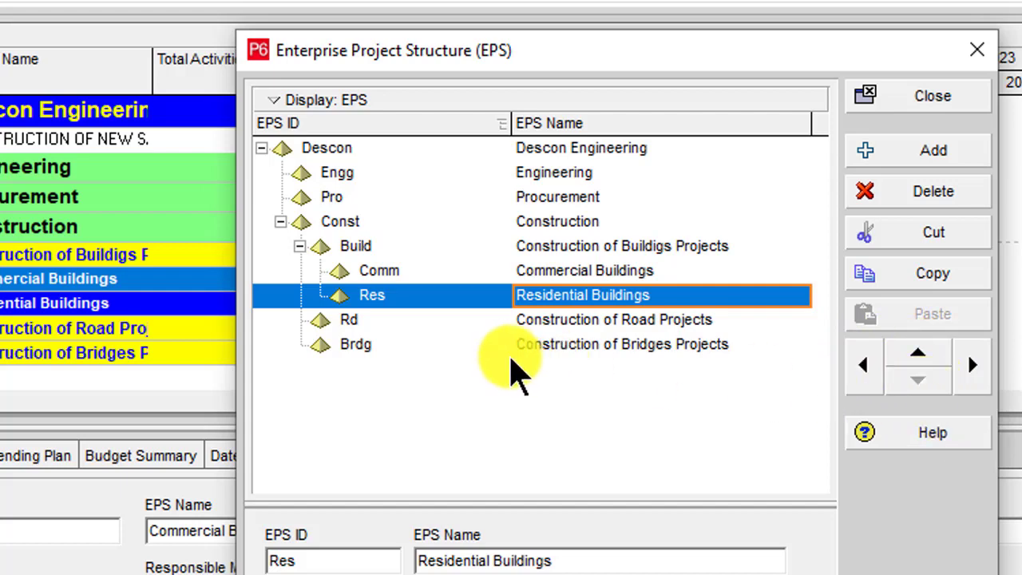
left_click(487, 321)
left_click(486, 295)
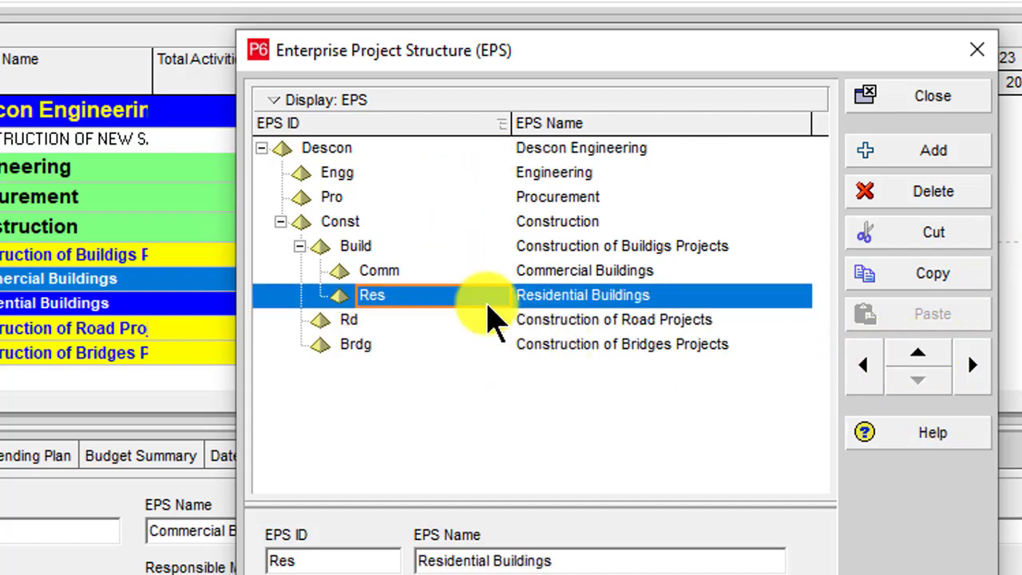
left_click(481, 270)
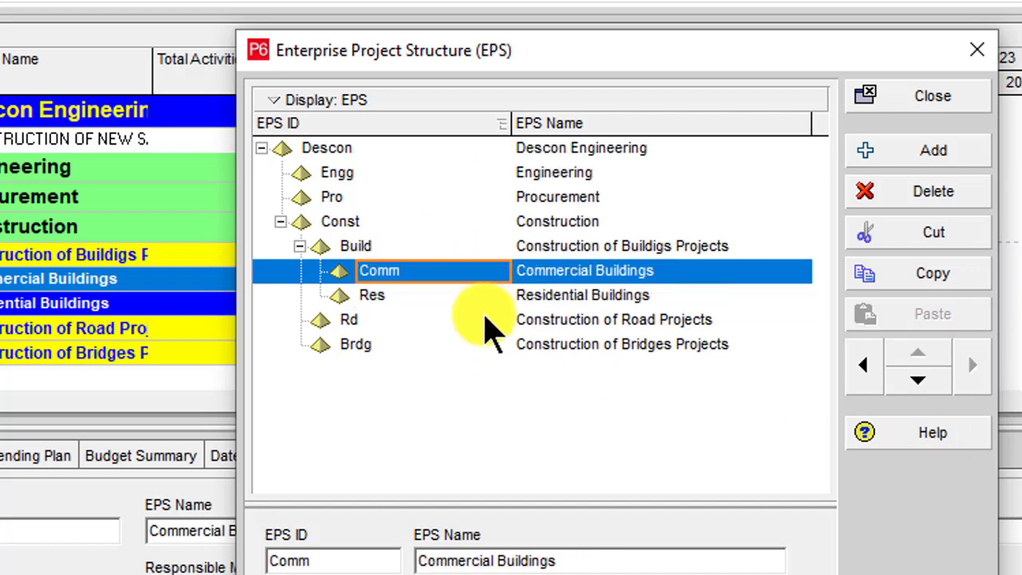
Step: Switch the EPS display from the table to the chart view and look over the whole hierarchy
left_click(271, 104)
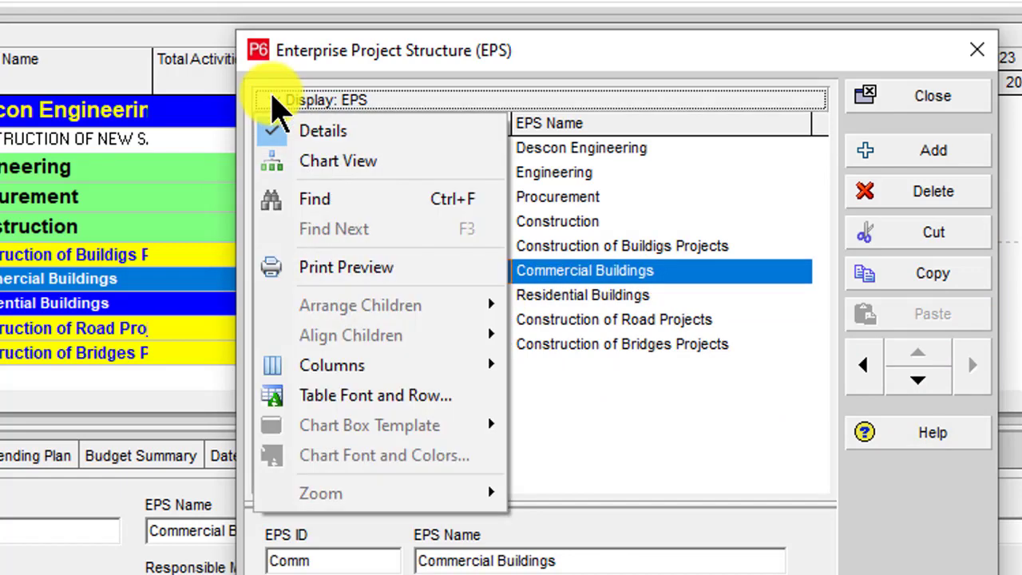
left_click(391, 168)
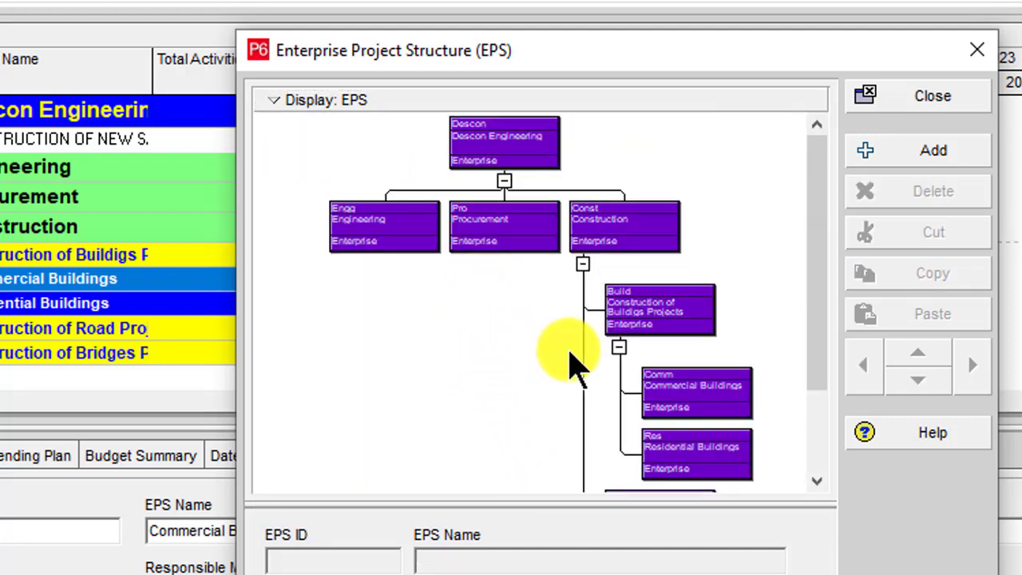
scroll(568, 359, "down", 3)
scroll(650, 435, "up", 3)
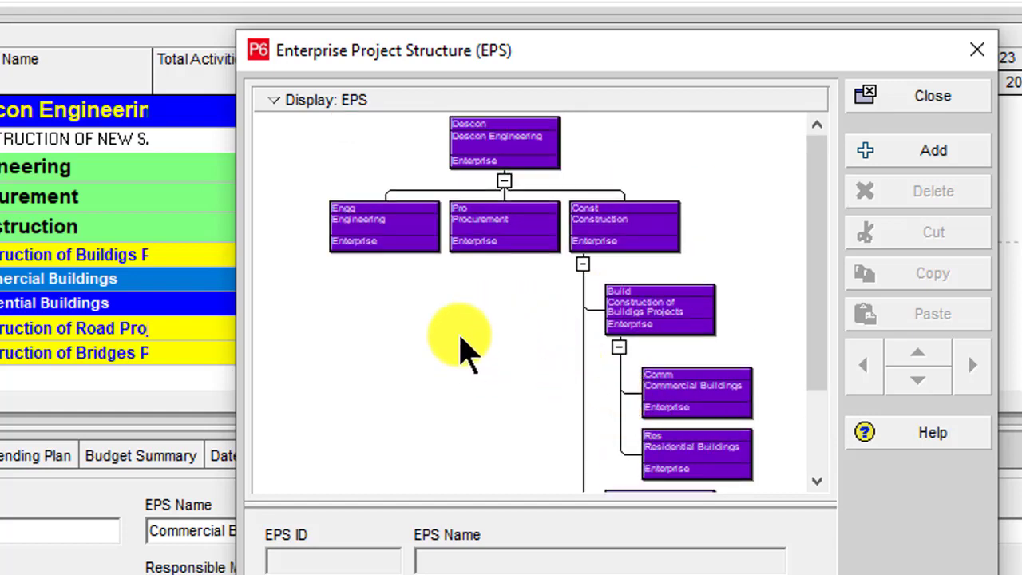
Step: Arrange the child boxes of the Const node horizontally in the EPS chart
left_click(639, 244)
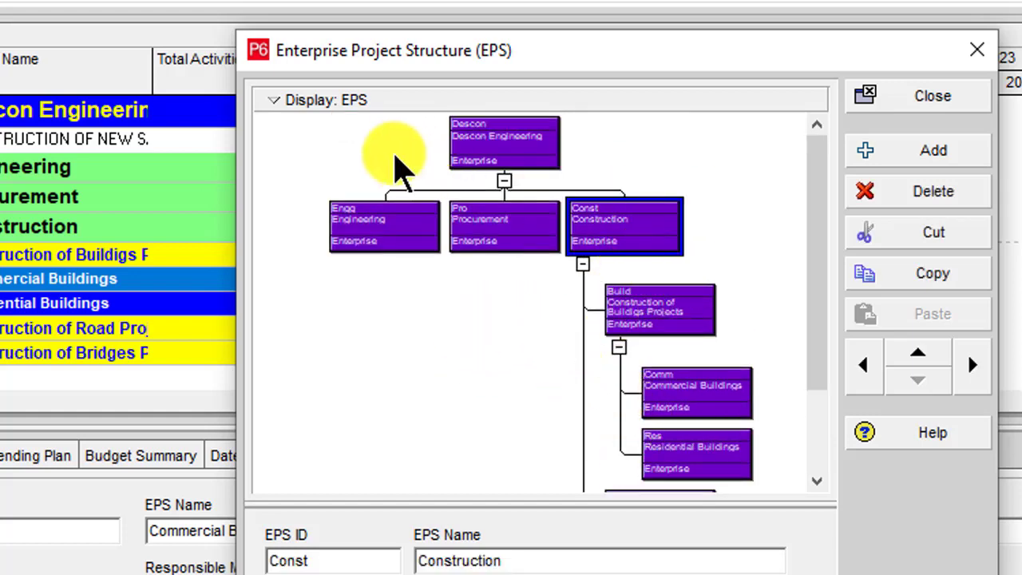
left_click(277, 101)
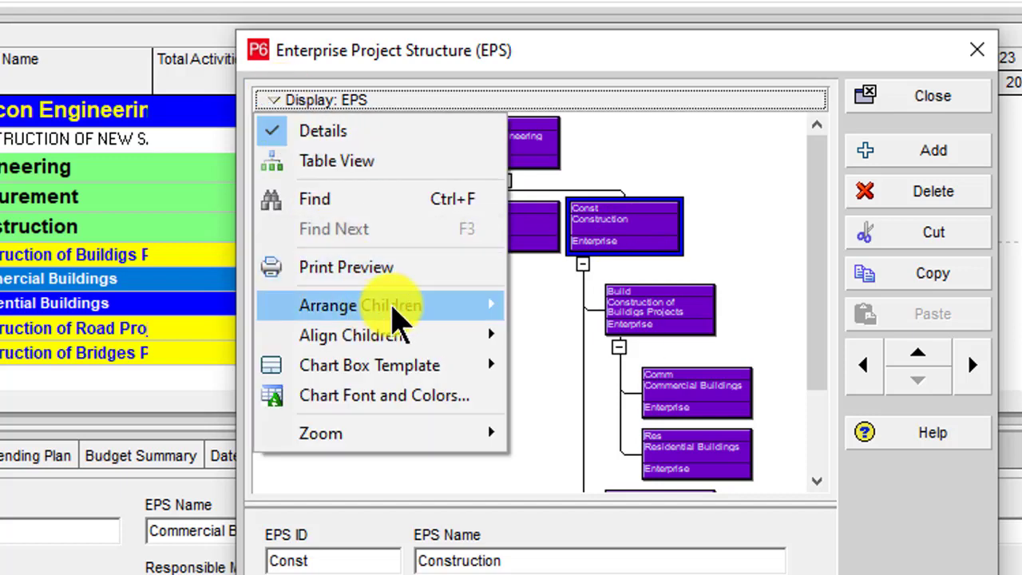
mouse_move(391, 311)
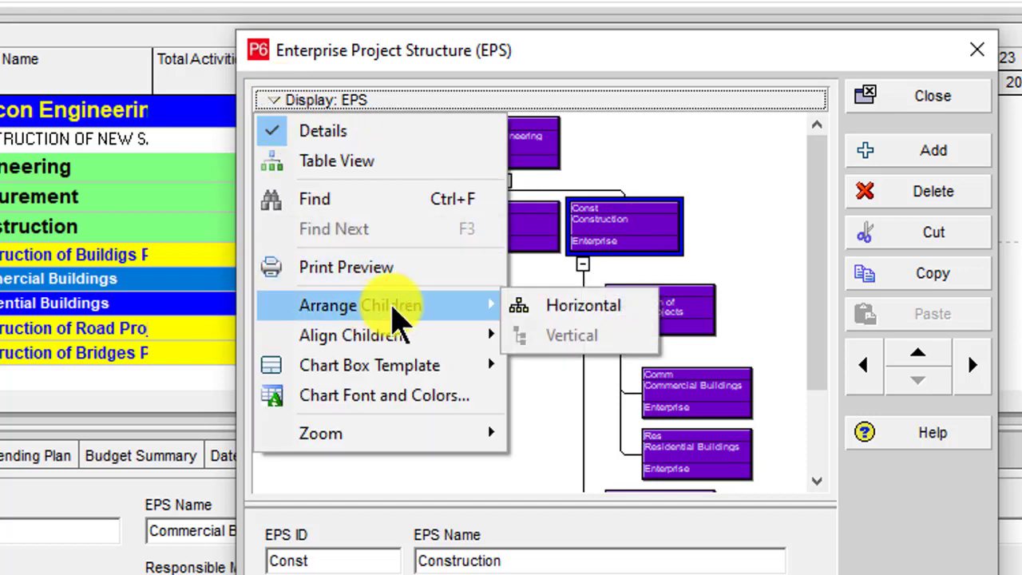
left_click(614, 315)
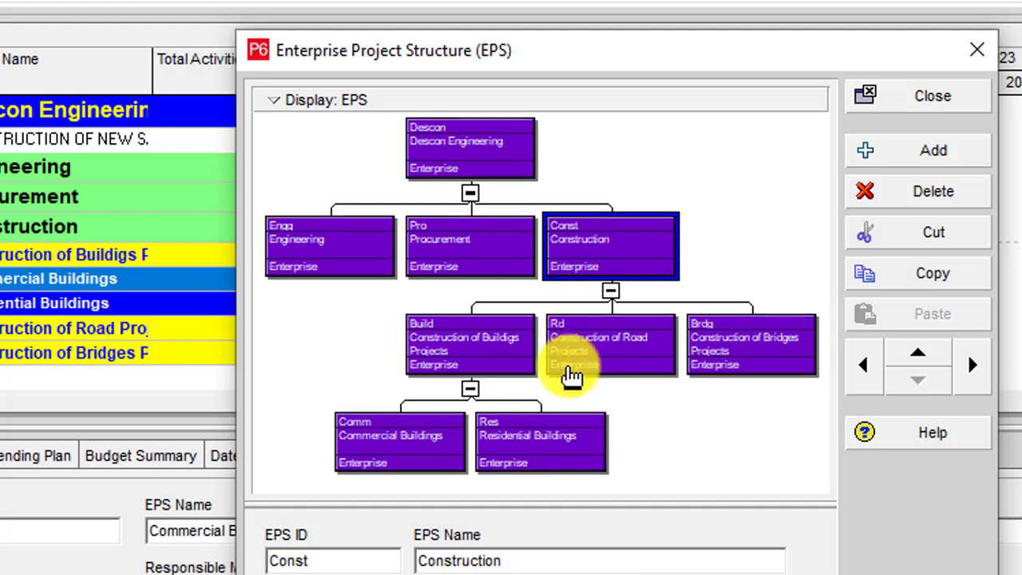
Step: Check the EPS chart in the print preview, enlarging the page, and return to the EPS dialog
left_click(301, 102)
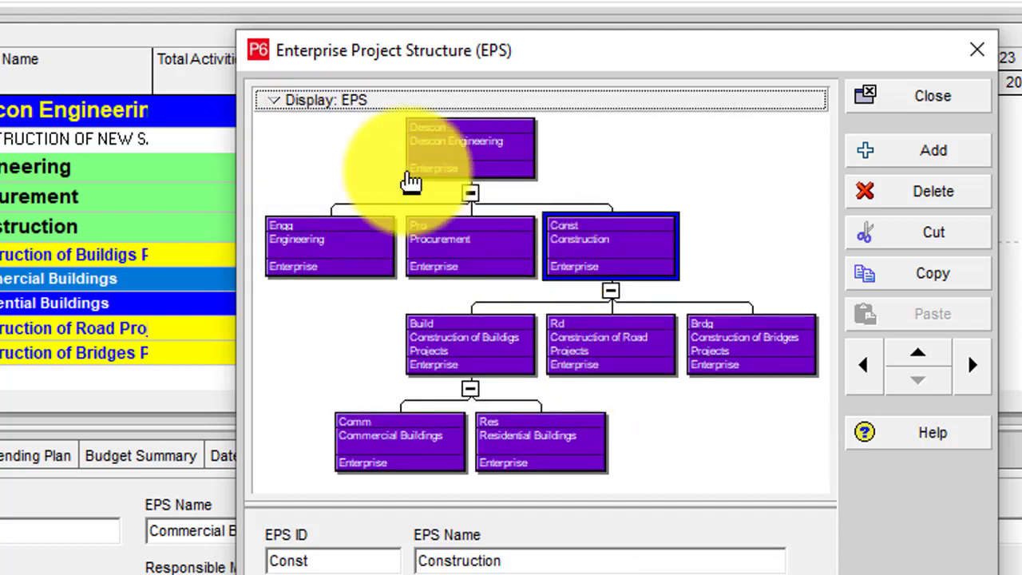
left_click(286, 99)
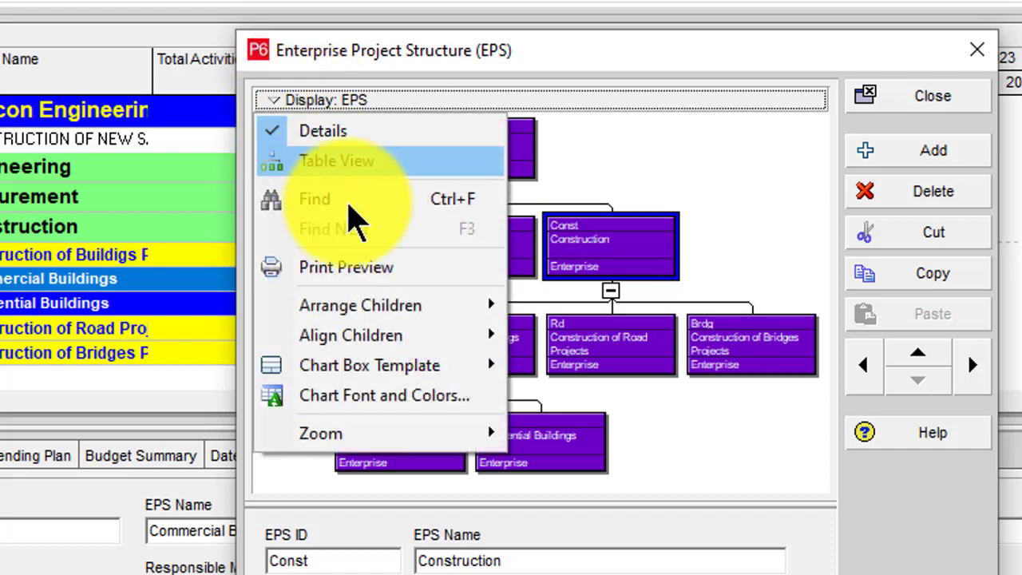
left_click(378, 265)
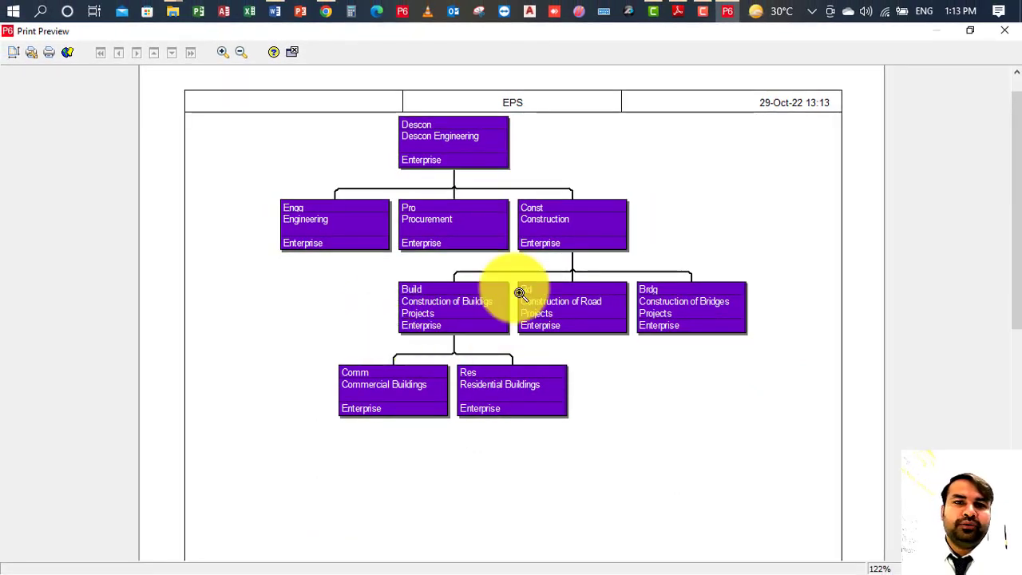
left_click(509, 102)
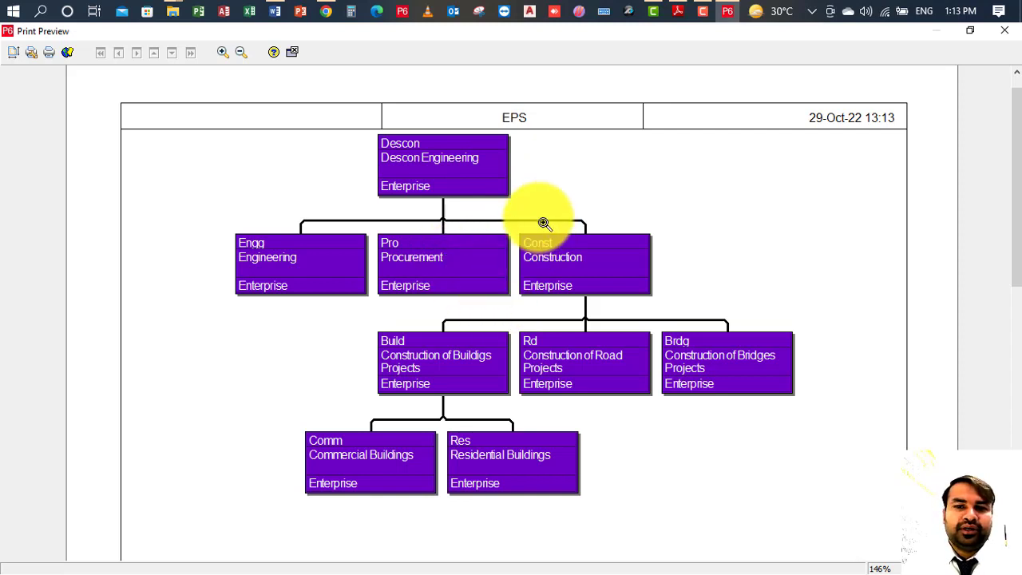
left_click(293, 51)
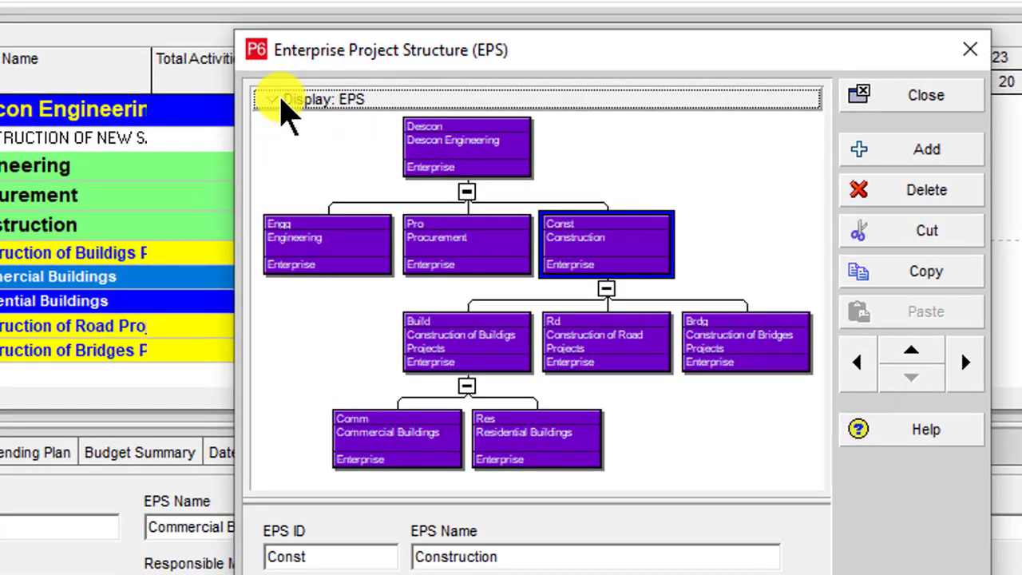
Step: Select the Descon box and inspect the chart box template's customization settings, closing them without changes
left_click(474, 154)
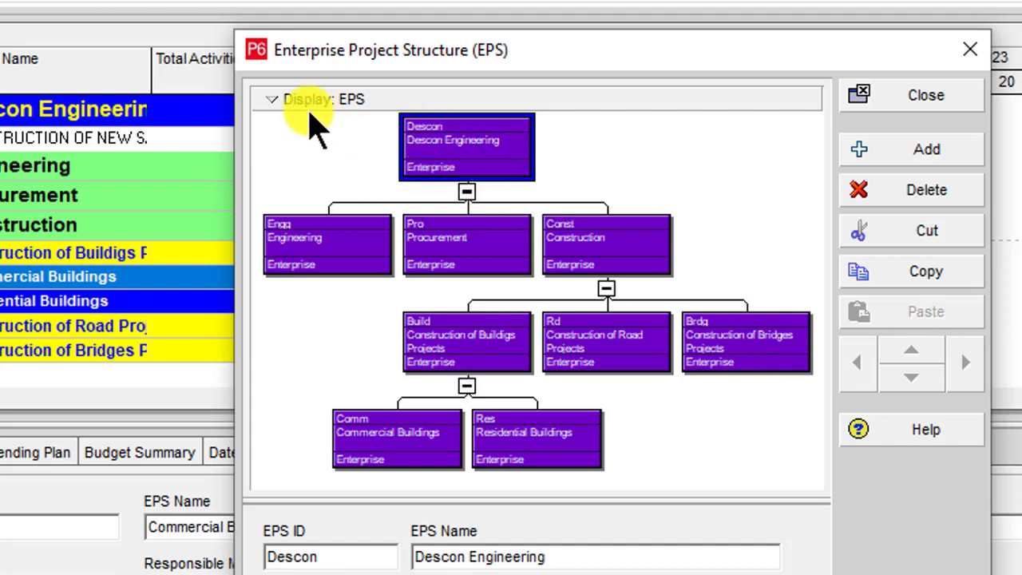
left_click(271, 101)
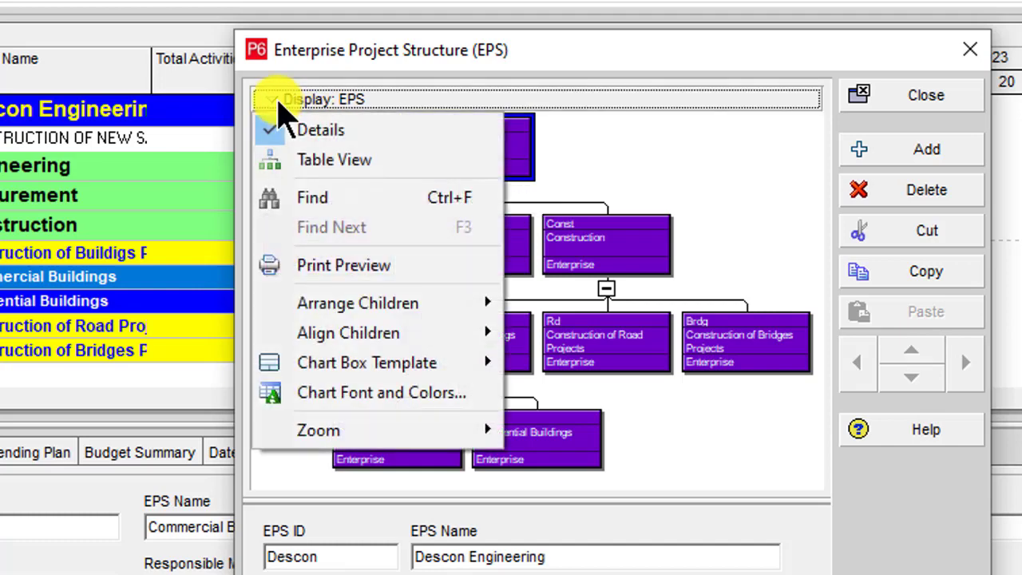
mouse_move(445, 373)
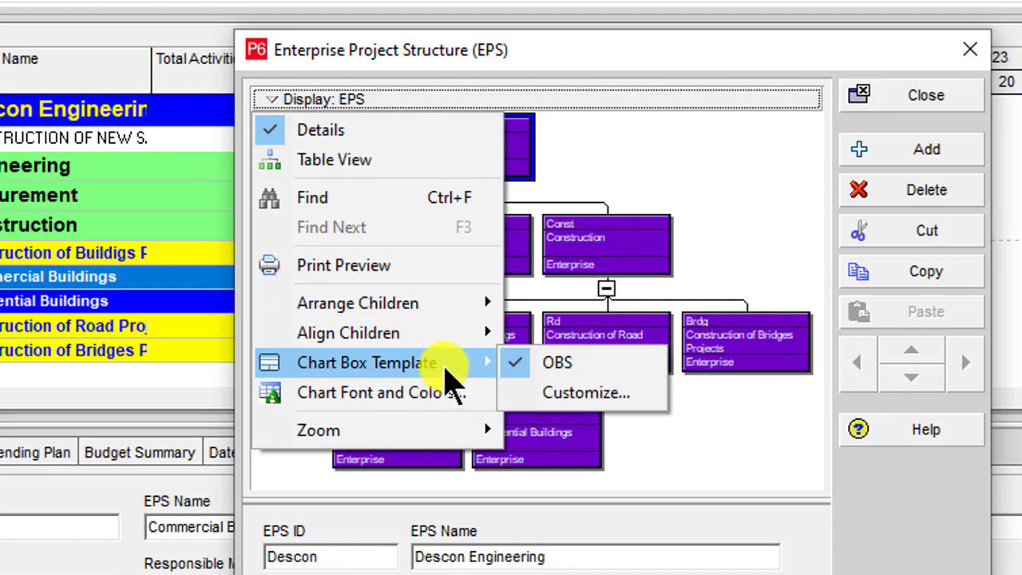
left_click(587, 393)
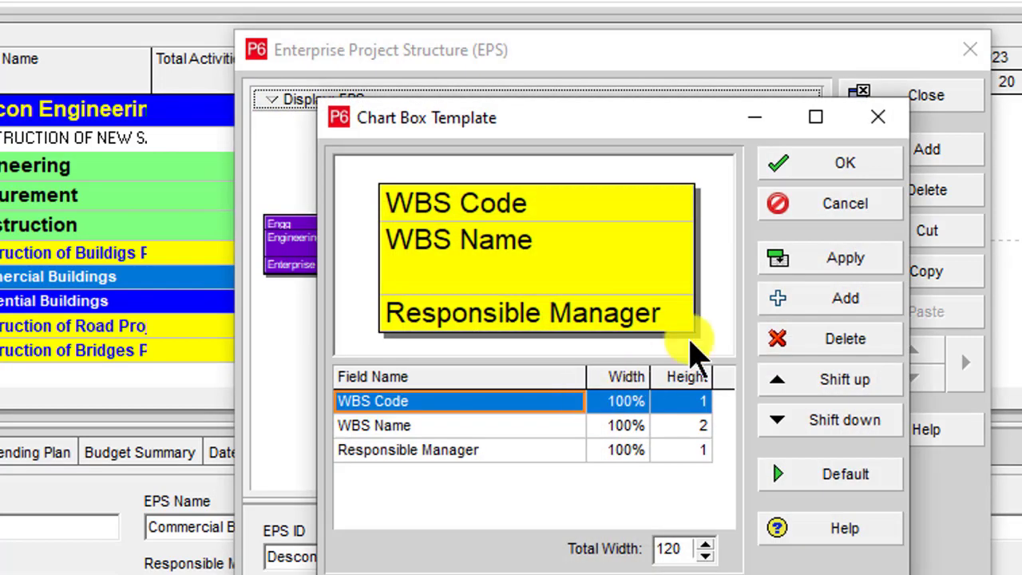
left_click(863, 209)
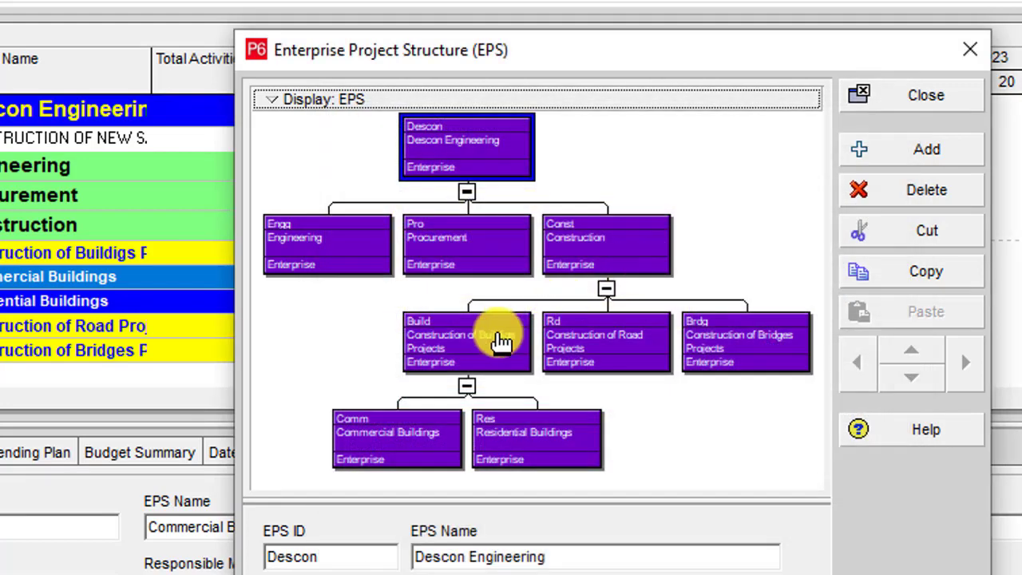
Step: Change the EPS chart's box color to orange in the chart font and color settings and apply it
left_click(280, 102)
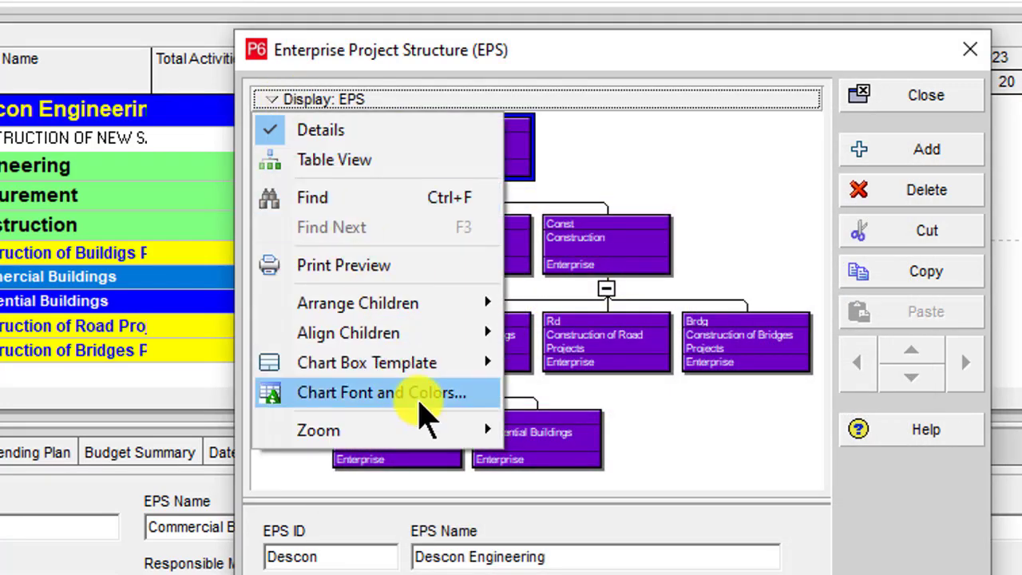
left_click(427, 407)
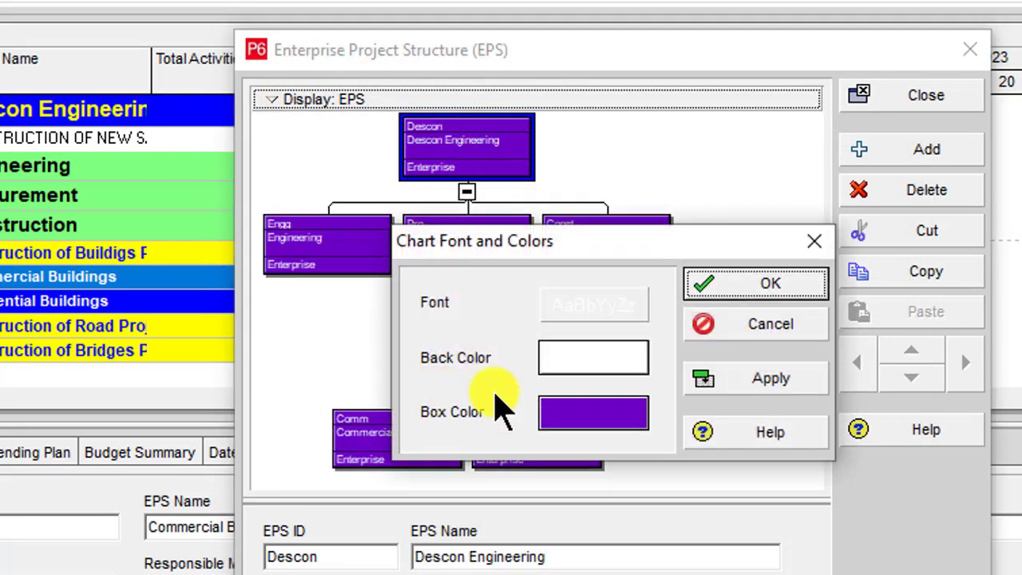
left_click(599, 424)
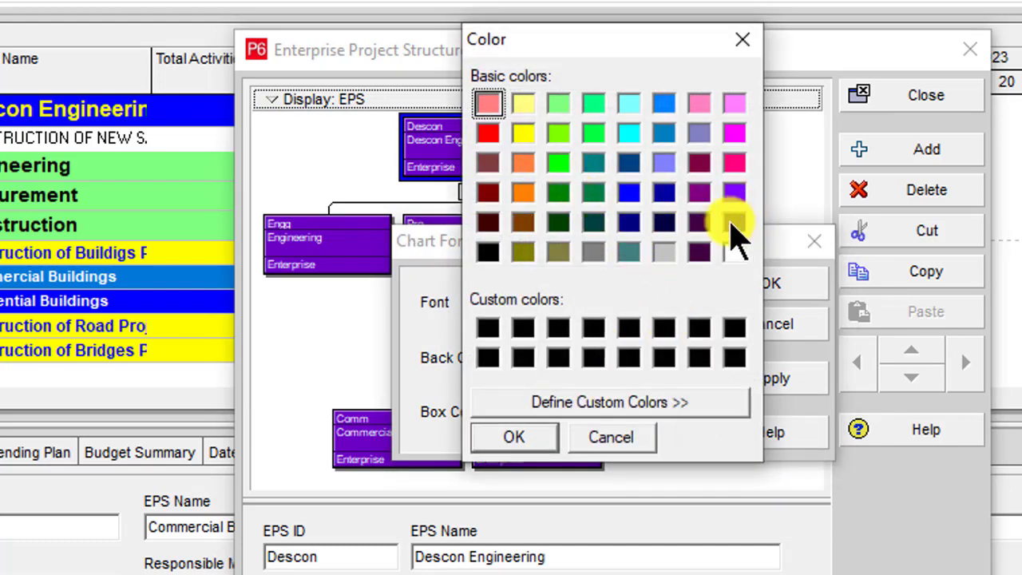
left_click(523, 163)
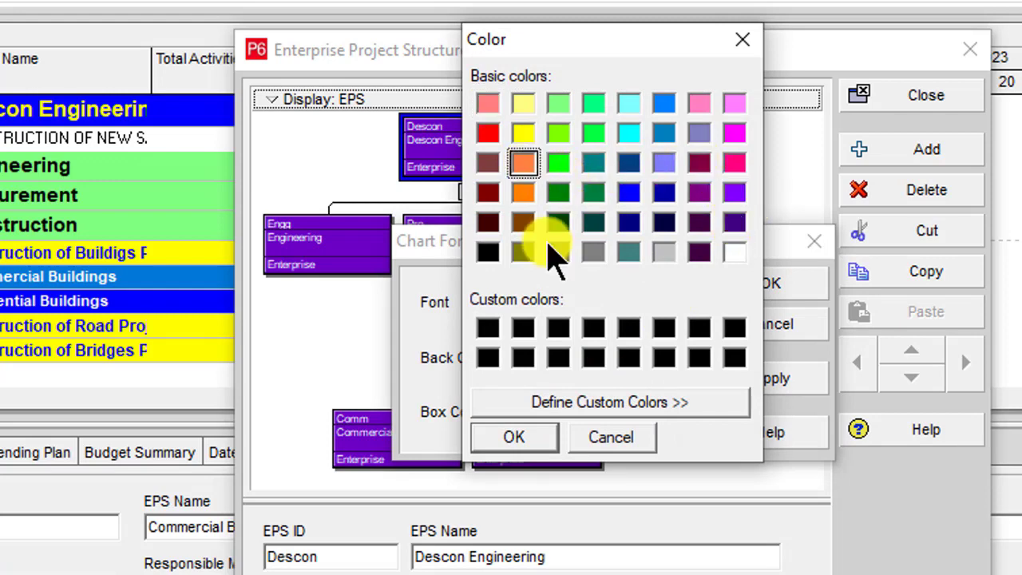
left_click(531, 445)
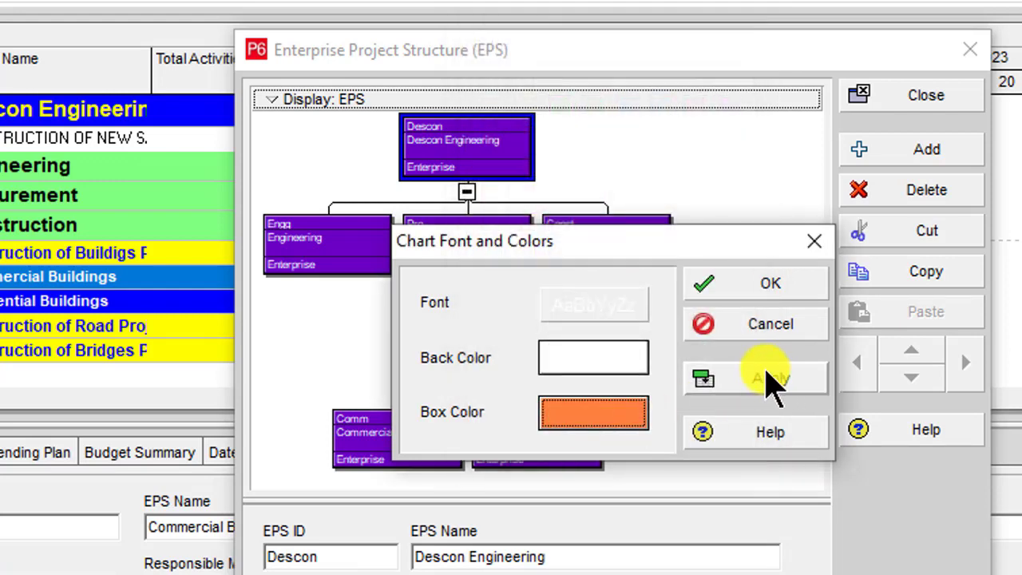
left_click(769, 383)
Step: Set the EPS chart's back color to light cyan
mouse_move(637, 253)
left_mouse_down()
mouse_move(637, 377)
mouse_move(588, 490)
mouse_move(620, 246)
left_mouse_up()
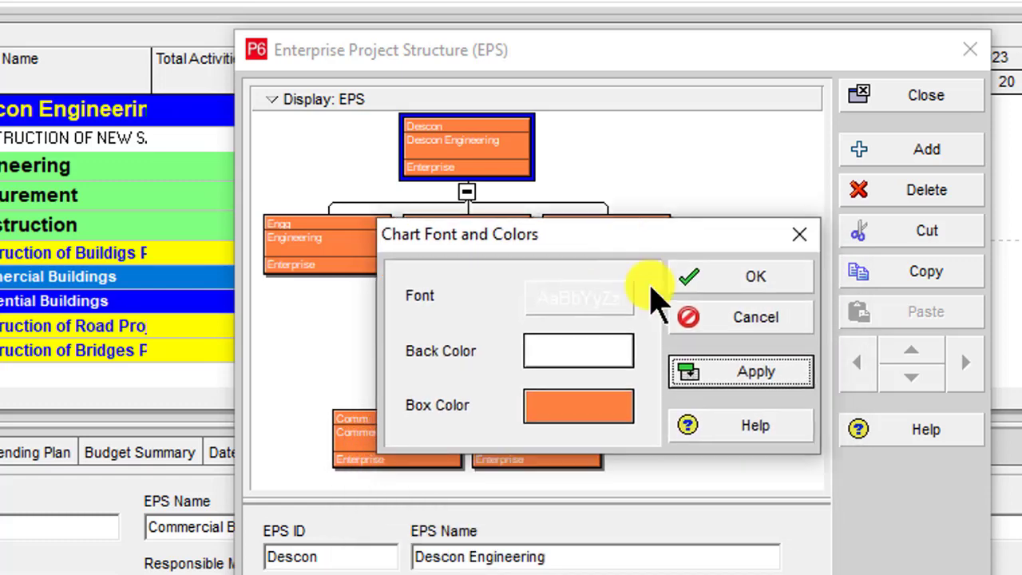
left_click(580, 355)
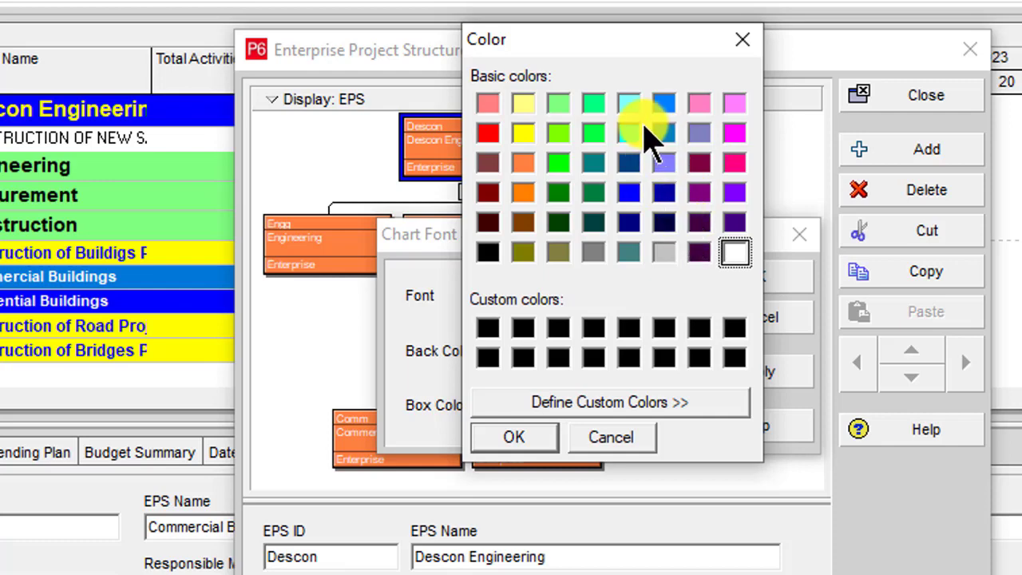
left_click(629, 104)
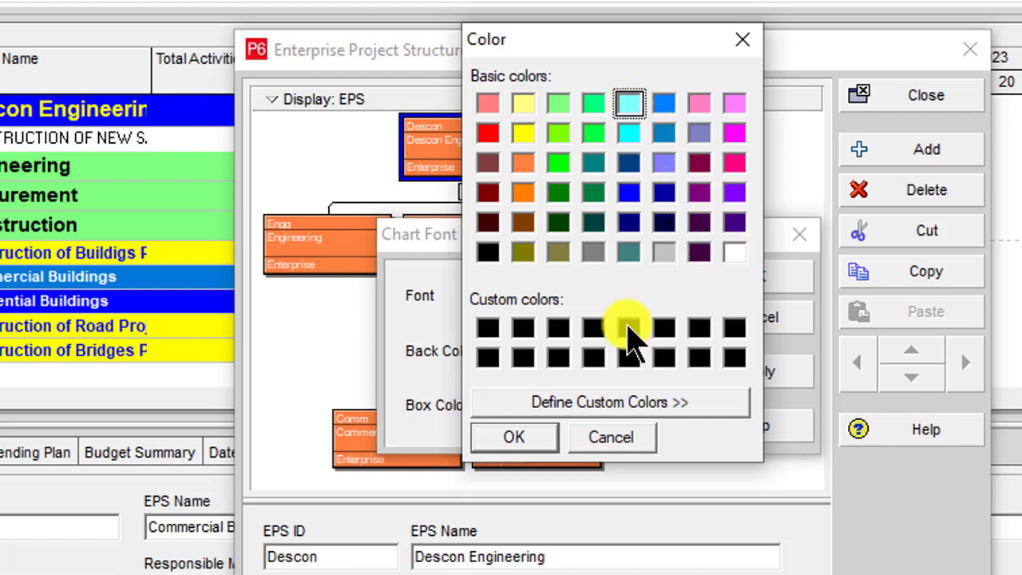
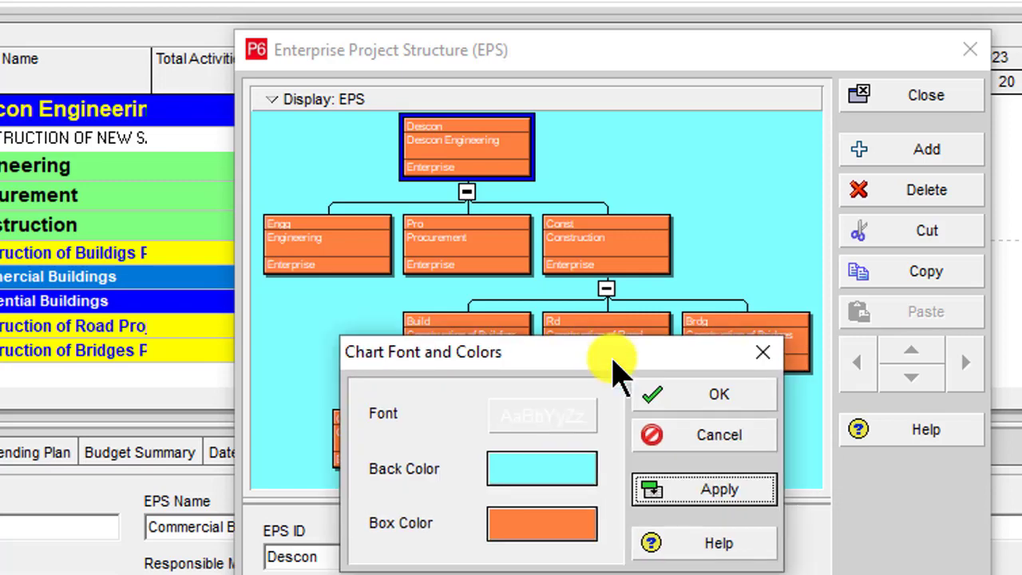
Step: Set the EPS chart font to bold Arial in black, apply it and confirm the chart font and color settings
left_click(556, 420)
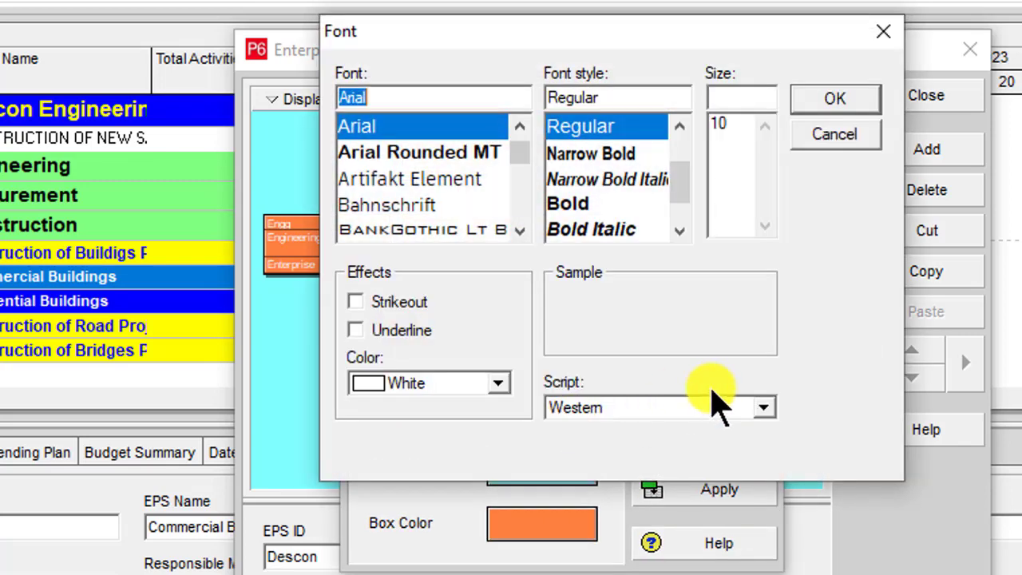
left_click(563, 206)
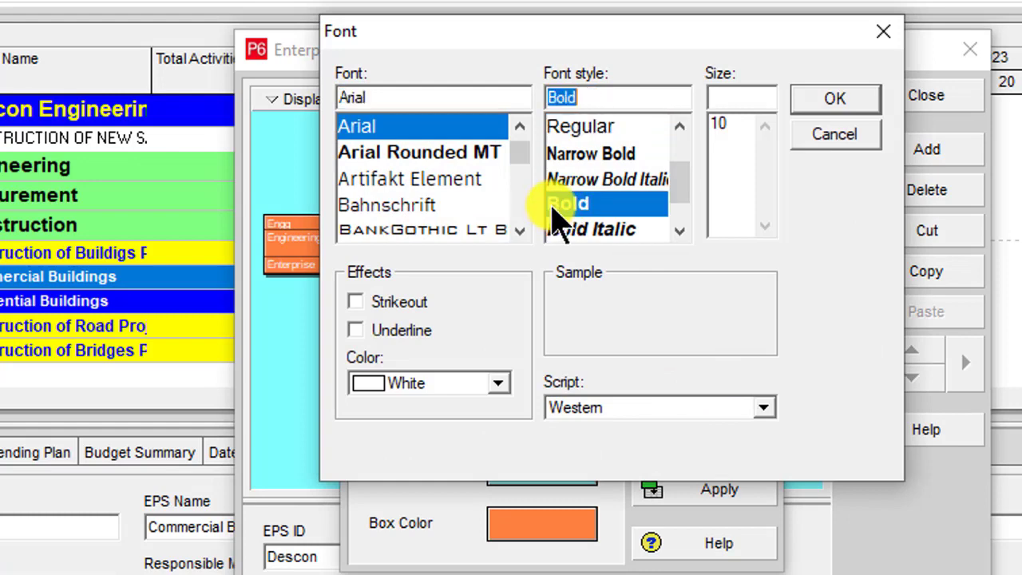
left_click(498, 385)
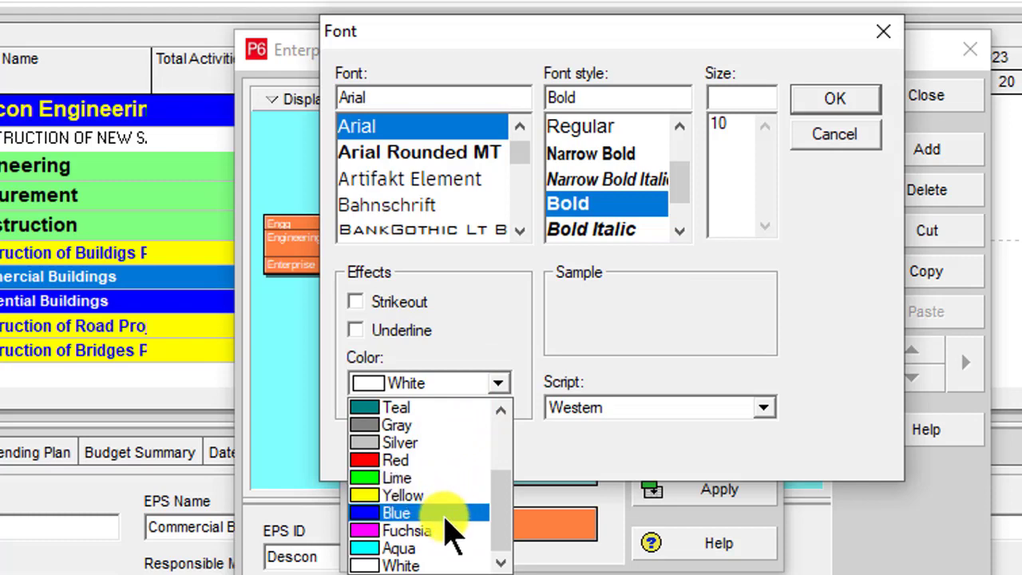
scroll(447, 529, "up", 2)
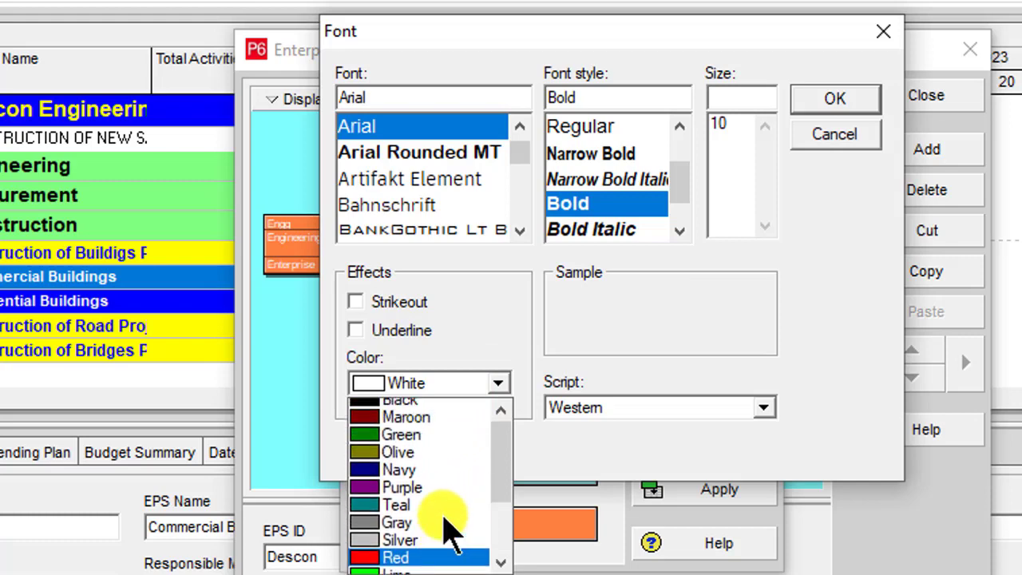
left_click(423, 409)
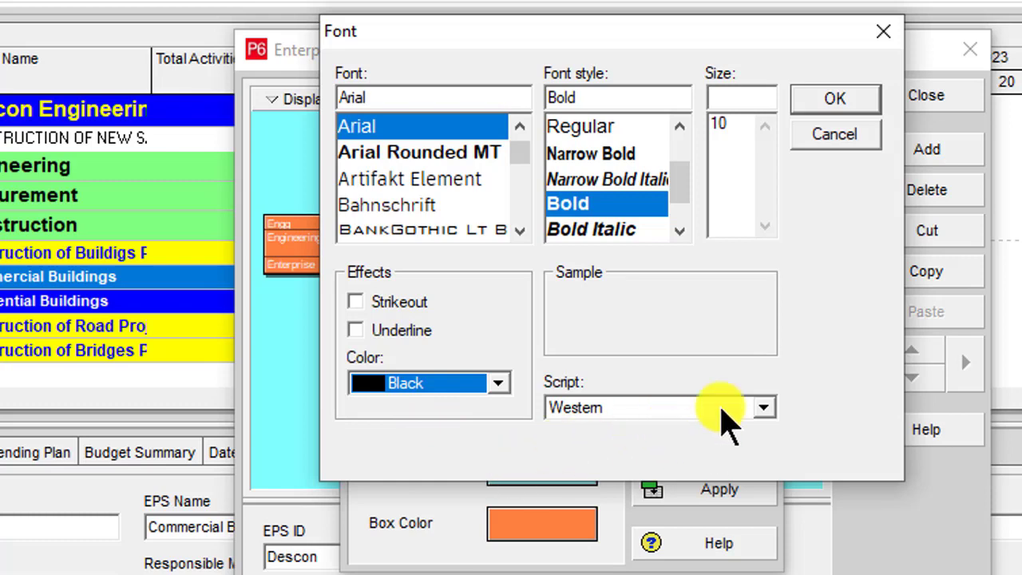
left_click(840, 99)
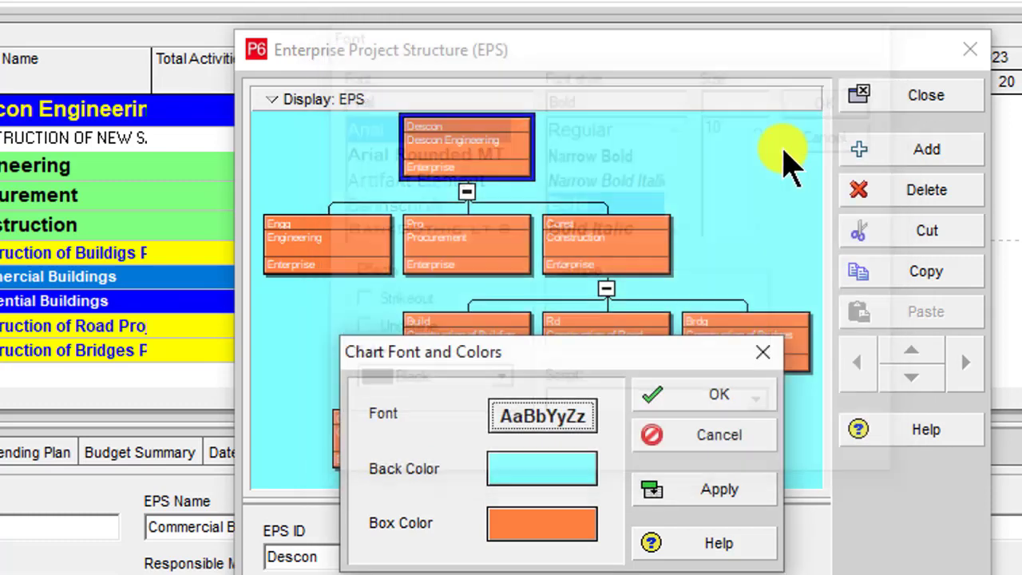
left_click(723, 489)
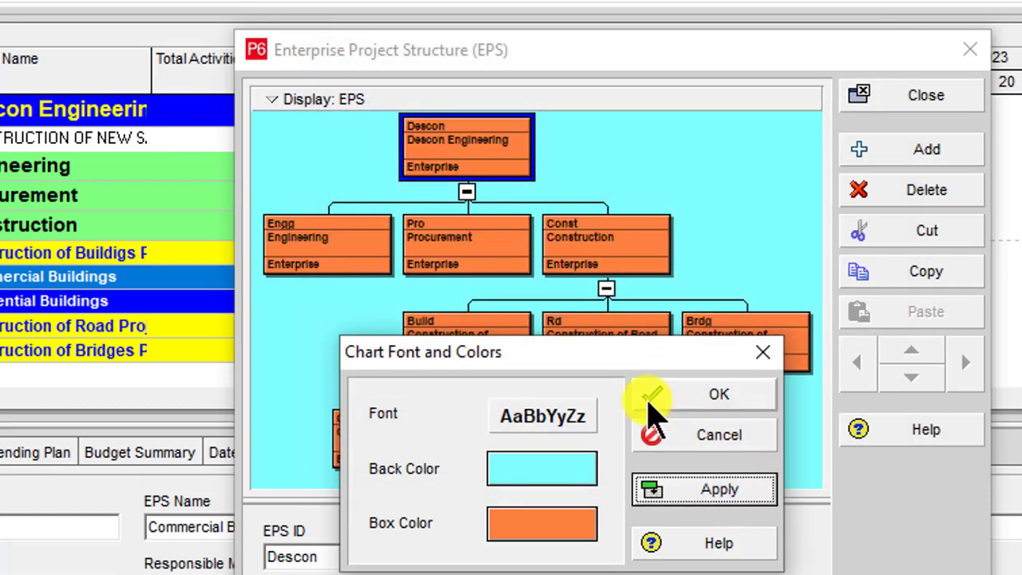
left_click_drag(605, 353, 581, 410)
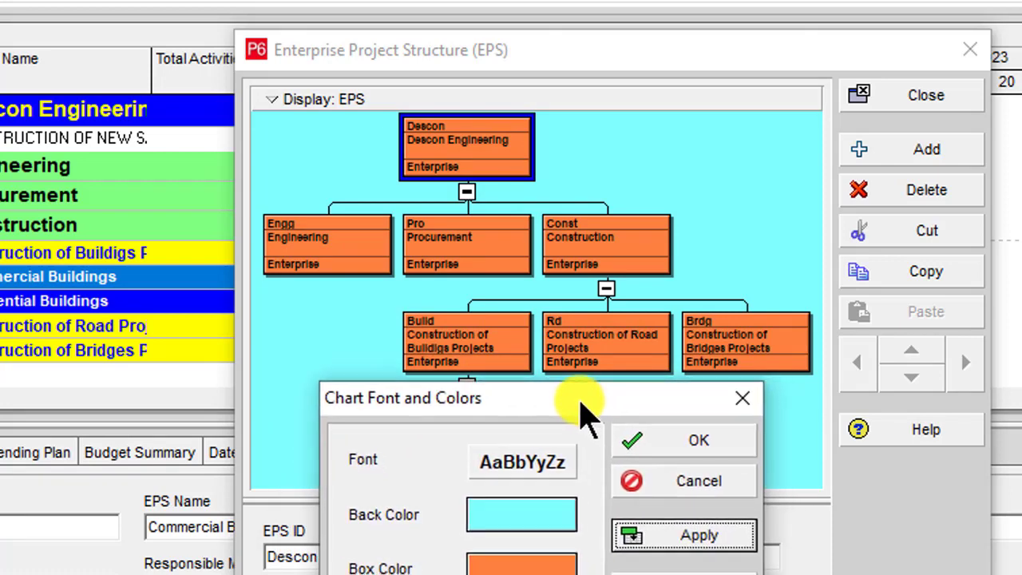
left_click(675, 447)
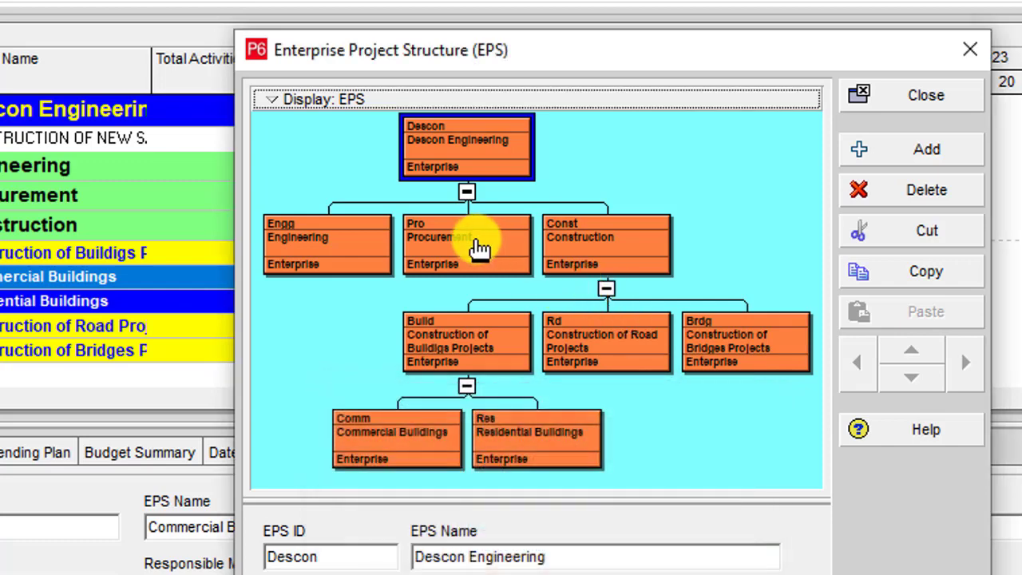
Step: Check the recolored EPS chart in the print preview, enlarging the page, and return to the EPS dialog
left_click(277, 103)
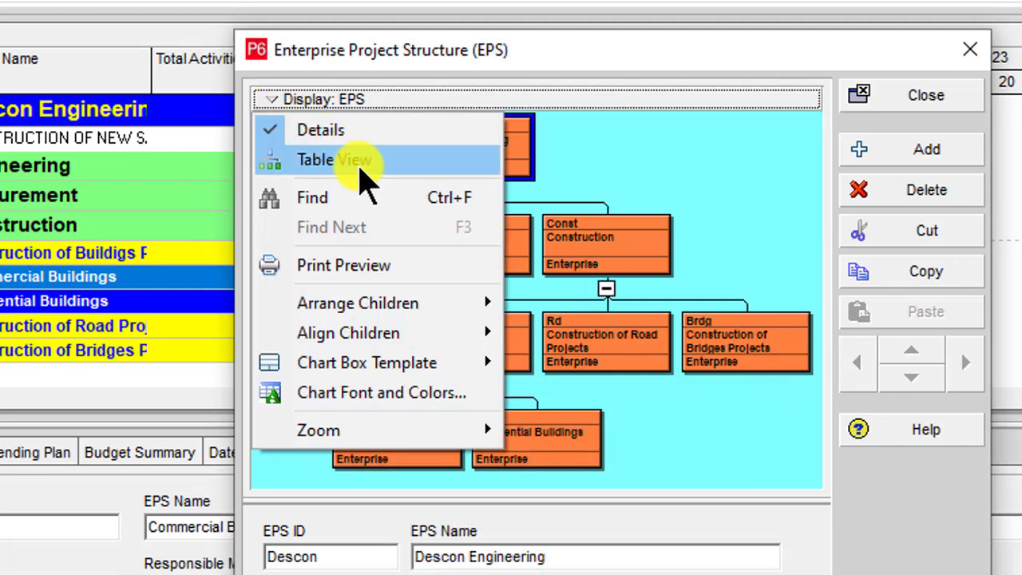
left_click(376, 267)
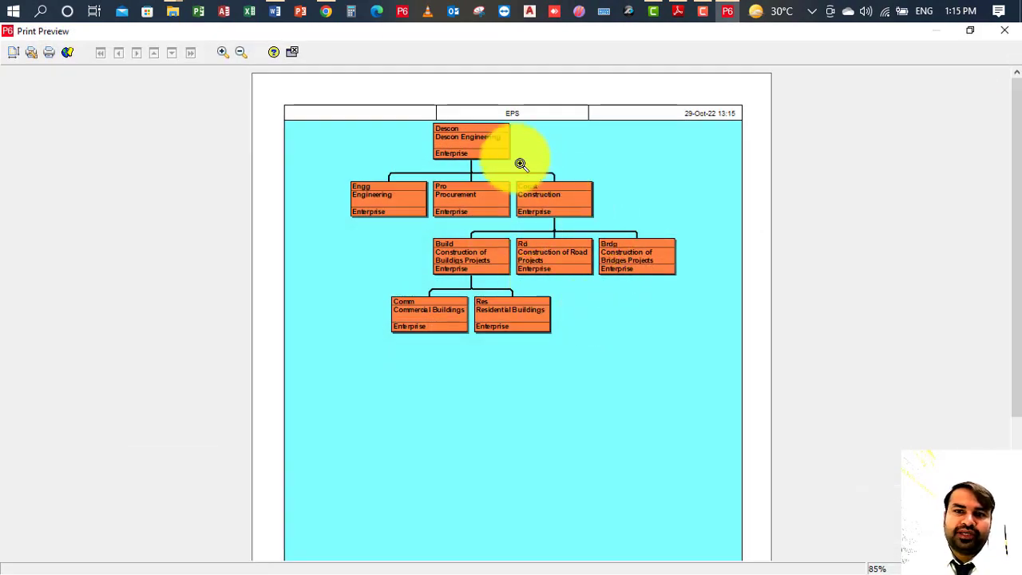
left_click(486, 119)
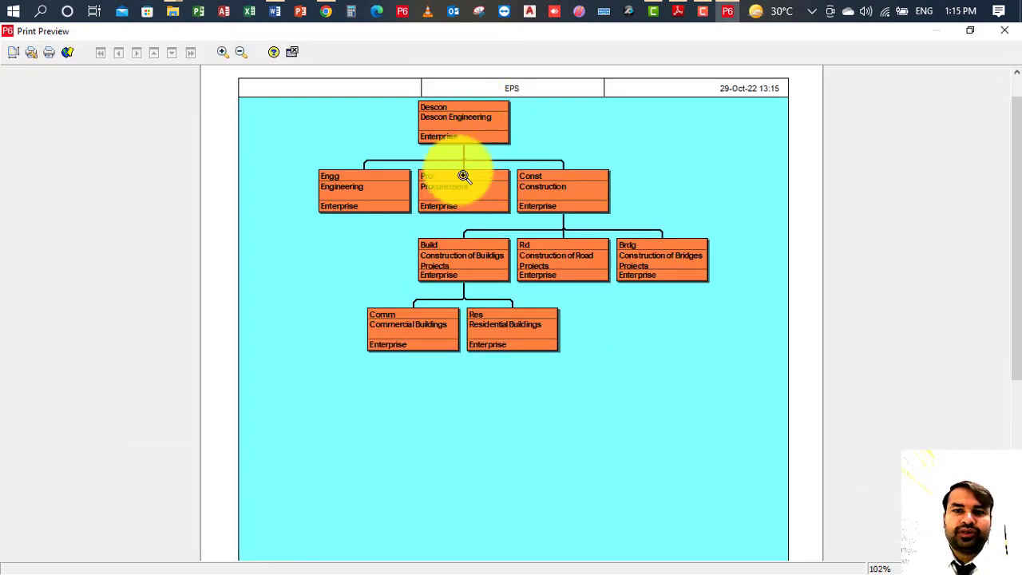
left_click(291, 52)
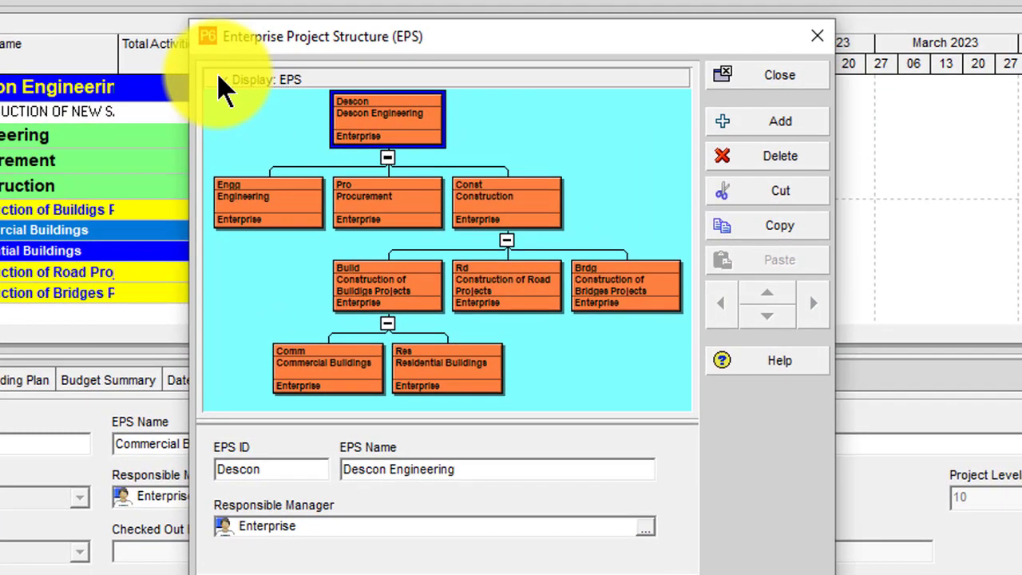
Step: Switch the EPS display back to the table view and select the Commercial Buildings node
left_click(321, 150)
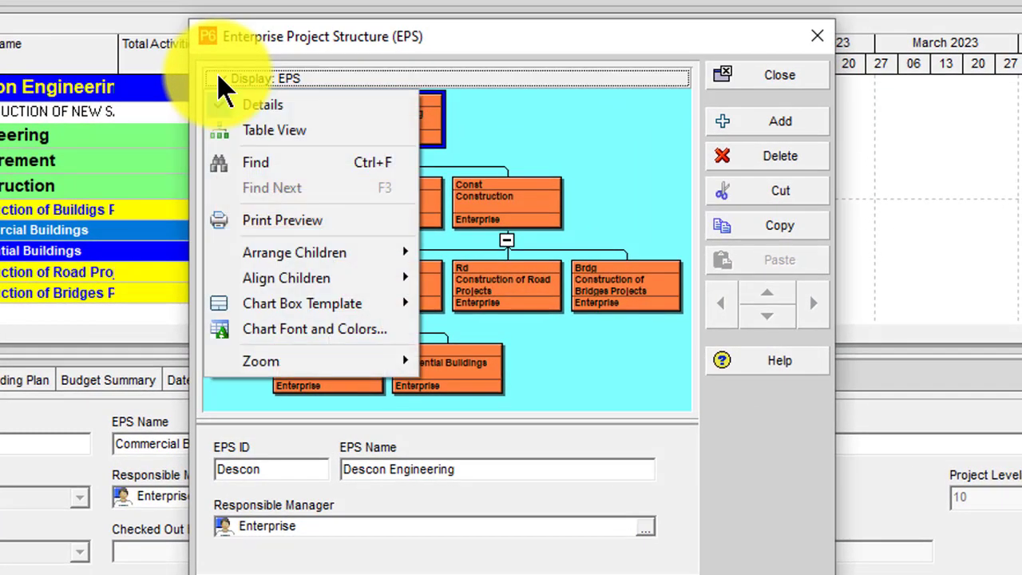
left_click(265, 132)
left_click(479, 223)
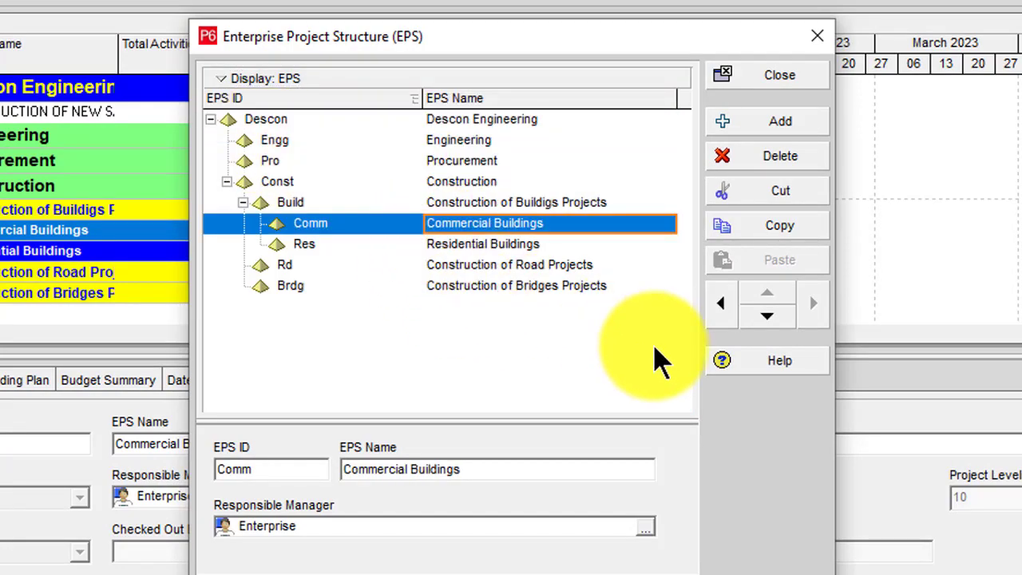